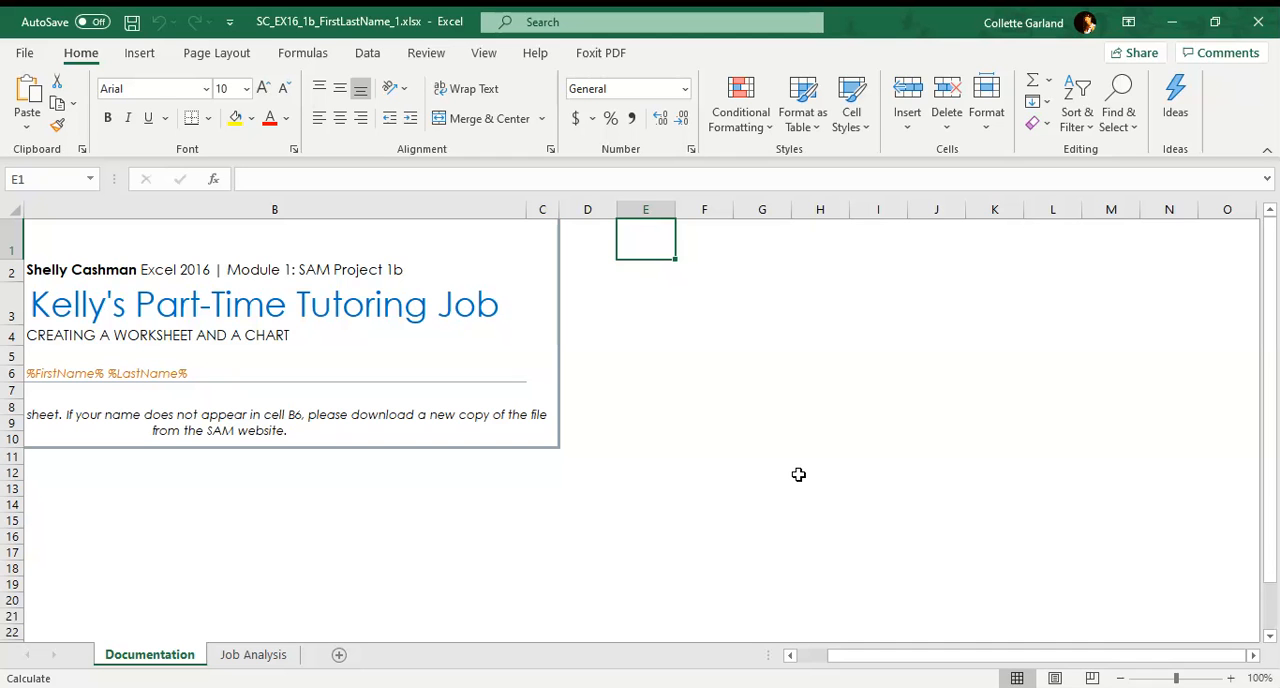
# AutoFit the width of column A on the Job Analysis worksheet
pyautogui.click(256, 655)
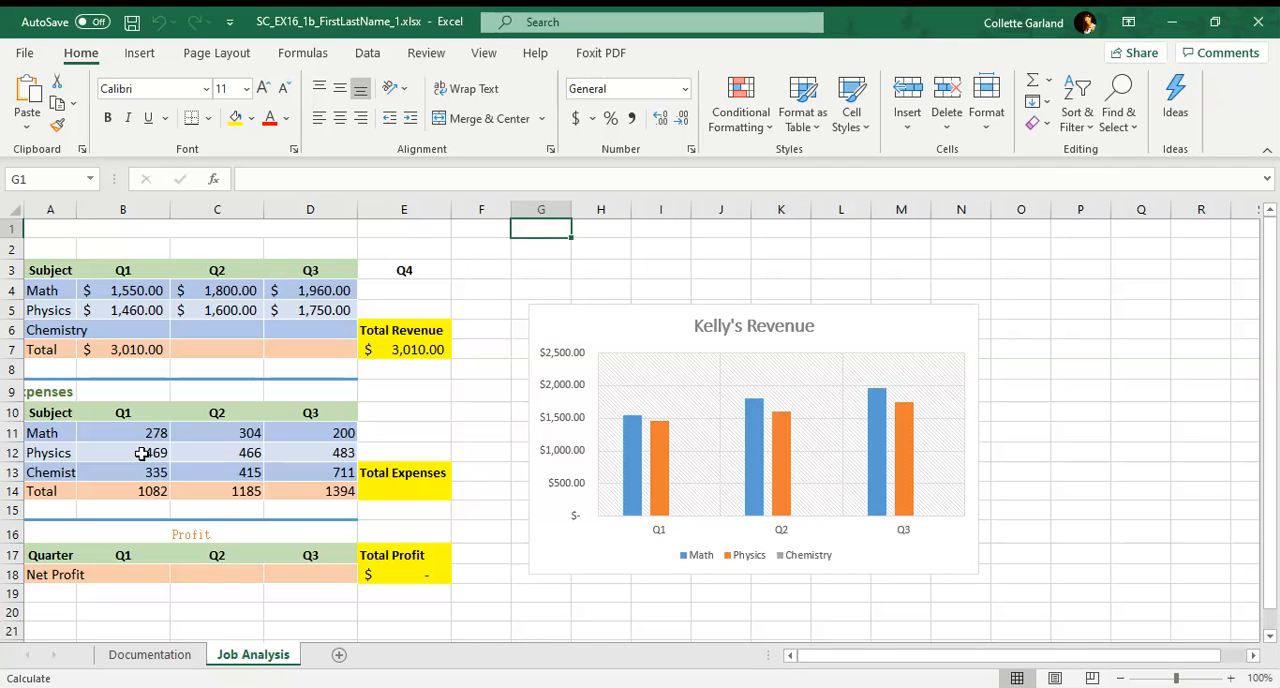
pyautogui.click(60, 208)
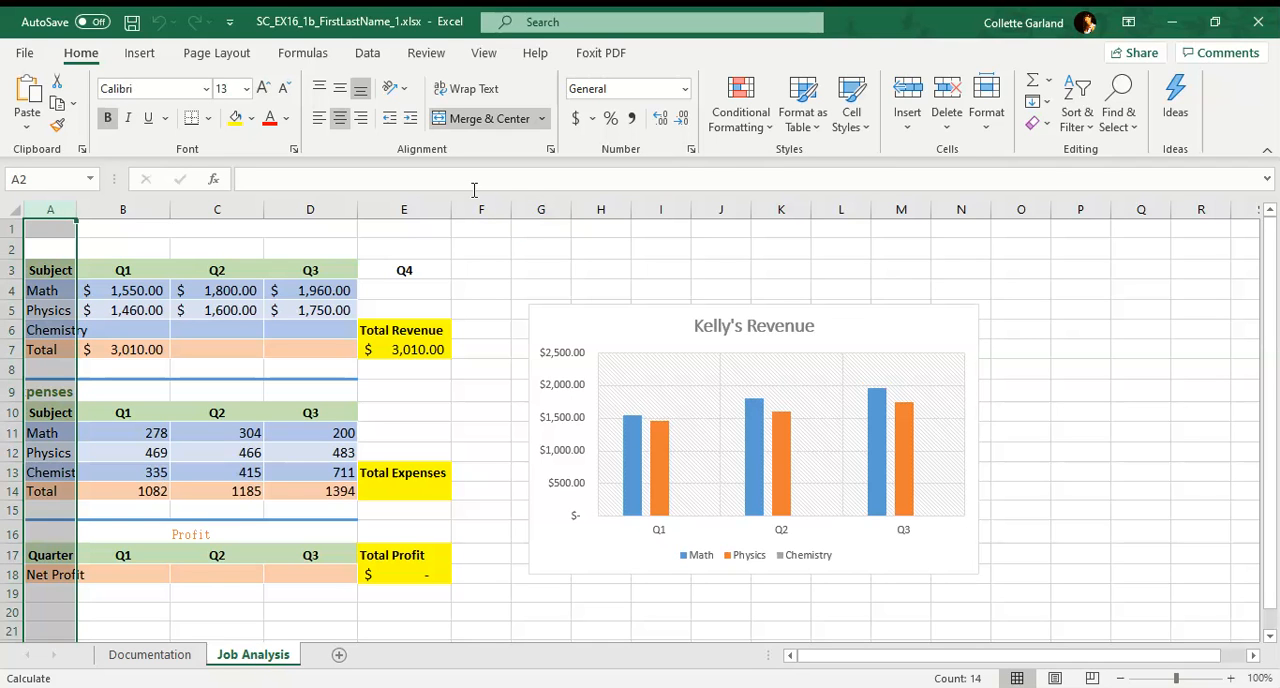
pyautogui.click(988, 125)
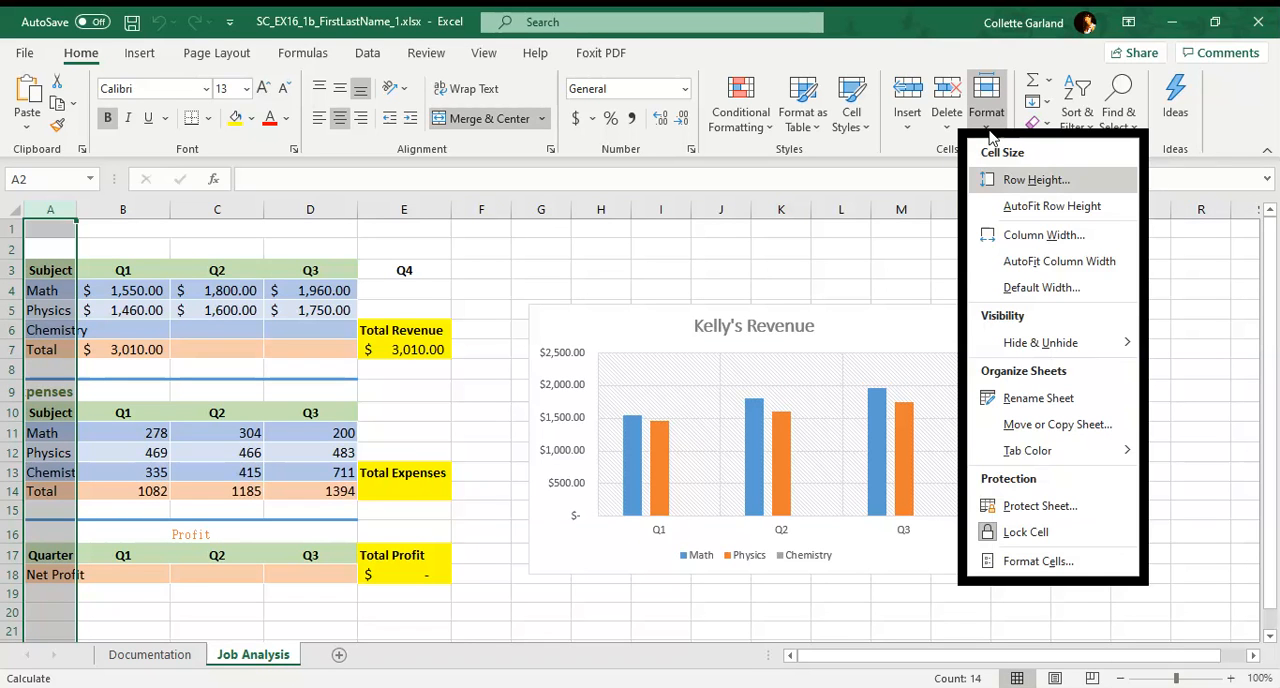
pyautogui.click(1020, 265)
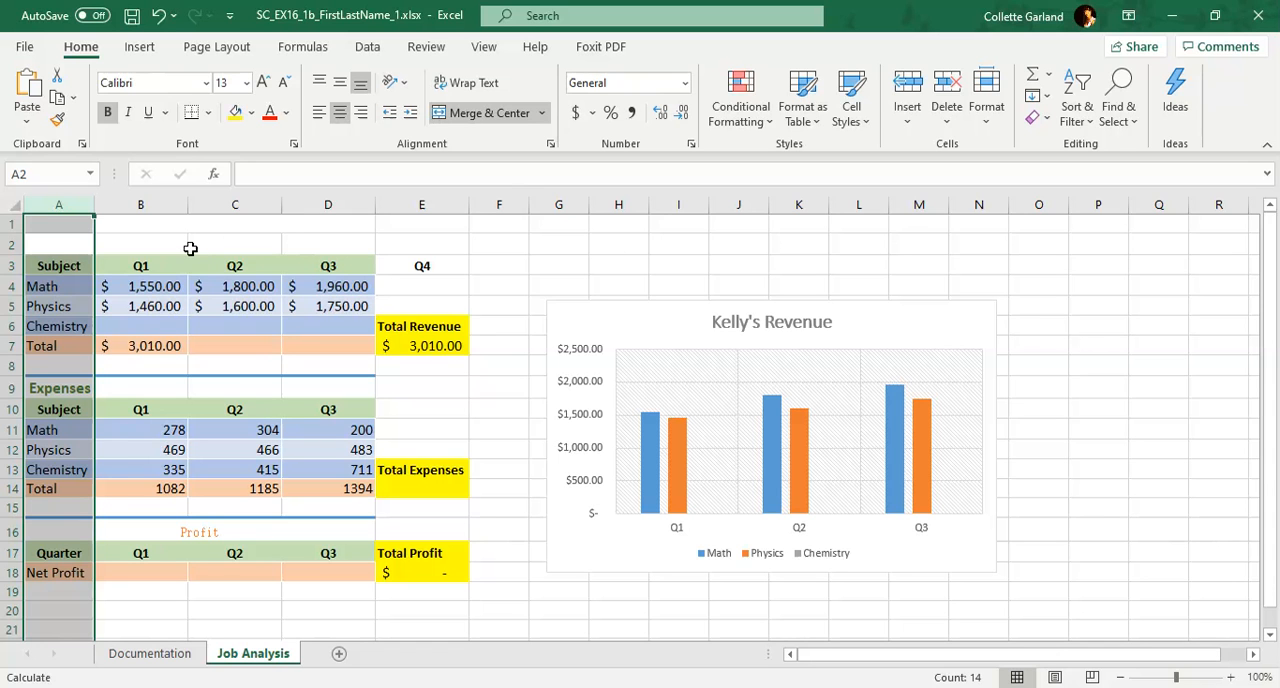
# Enter the title "Kelly's Part-Time Tutoring Job" in merged cell A1 of the Job Analysis worksheet
pyautogui.click(69, 227)
pyautogui.write("Kelly's")
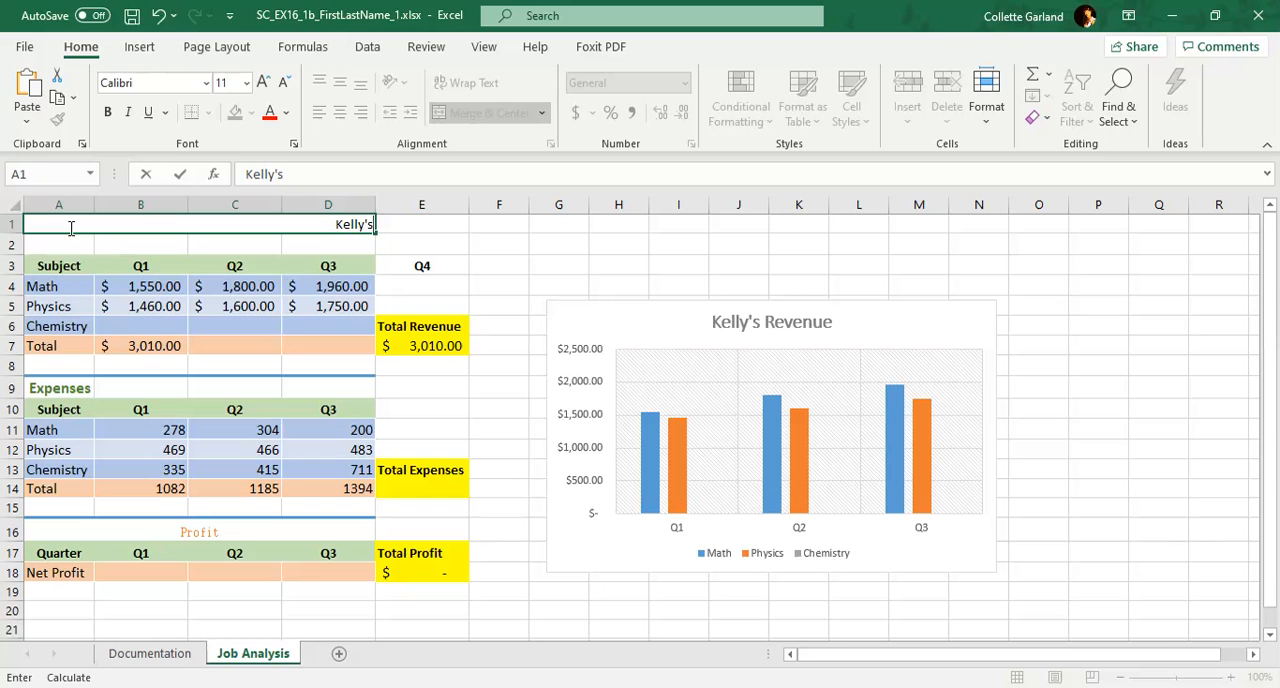
pyautogui.write(' Part-Time Tutoring Job')
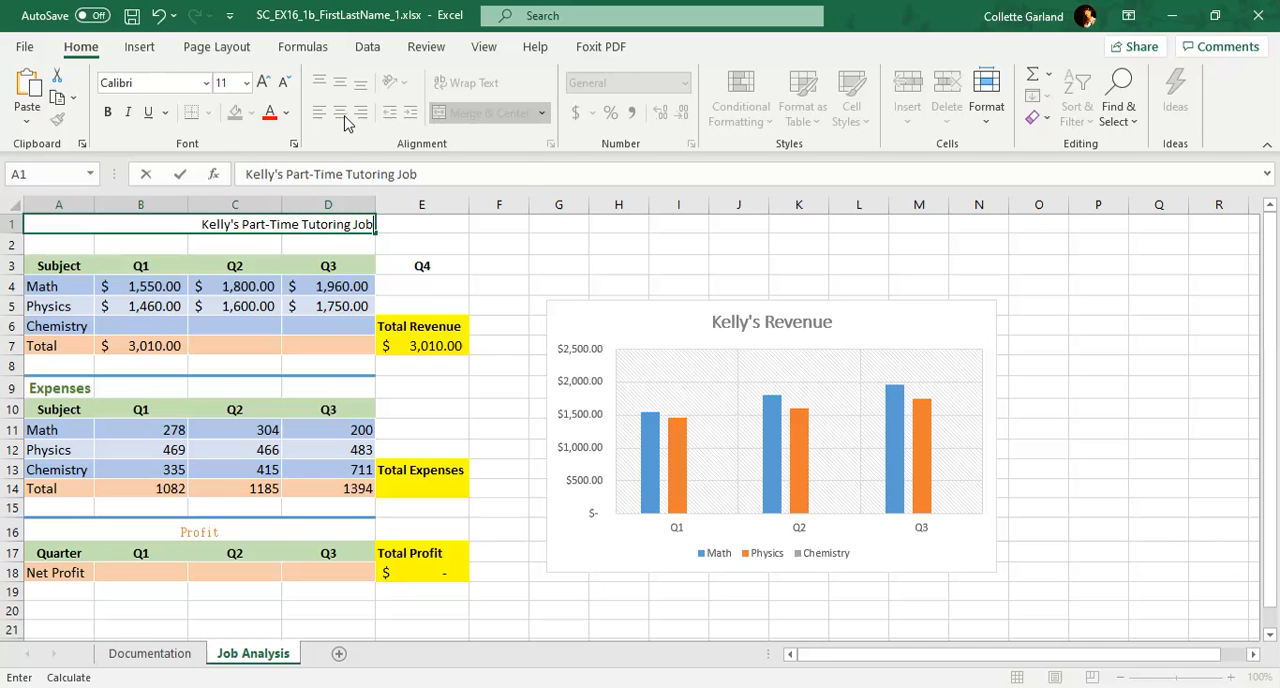
pyautogui.click(408, 238)
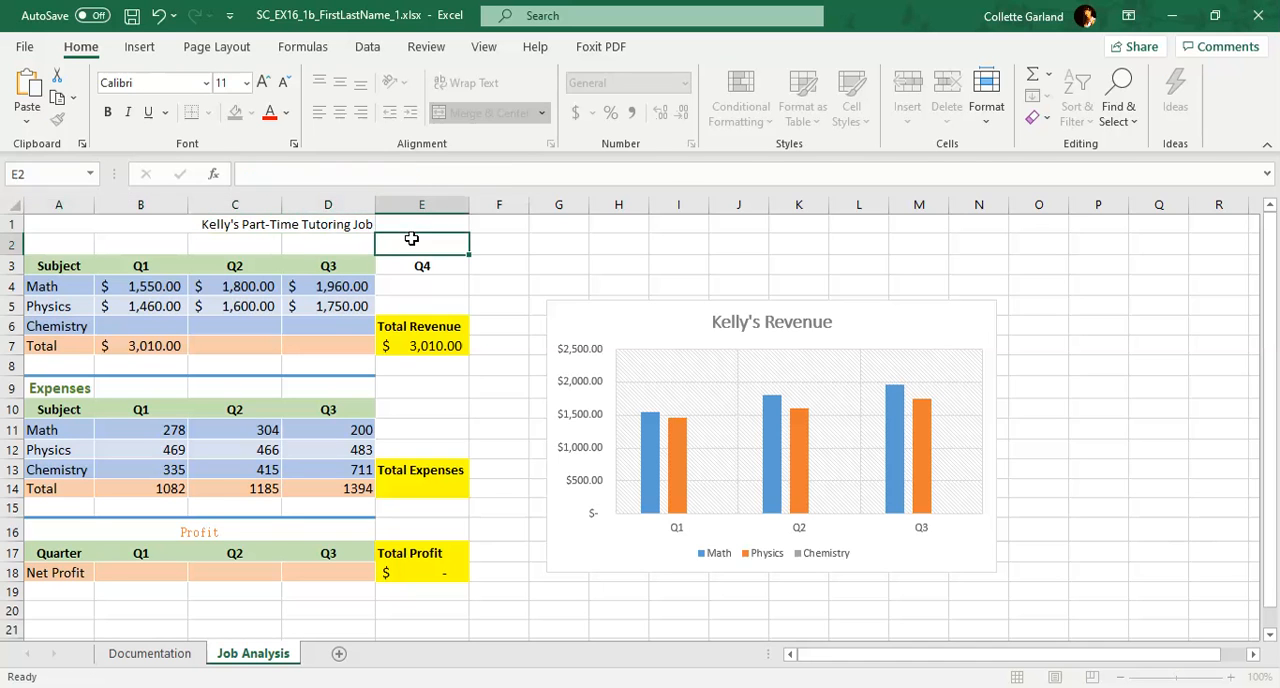
# Center the worksheet title in cell A1 horizontally and apply the Heading 1 cell style to it
pyautogui.click(334, 222)
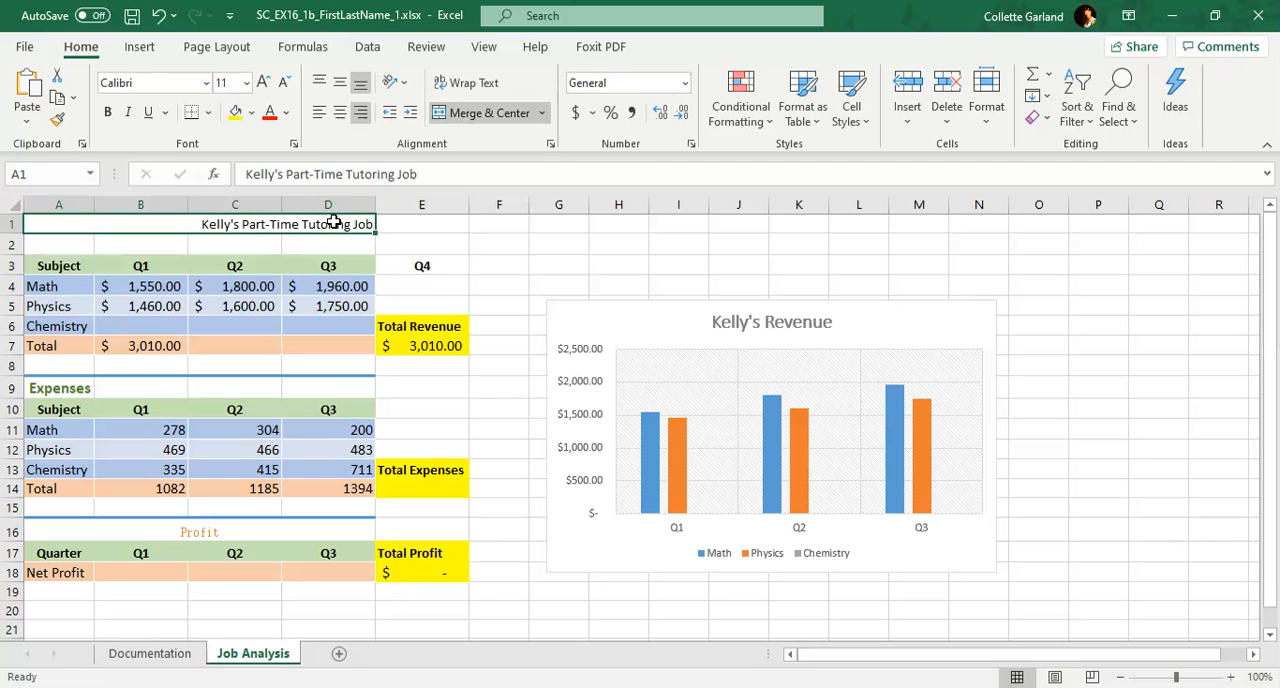
pyautogui.click(340, 113)
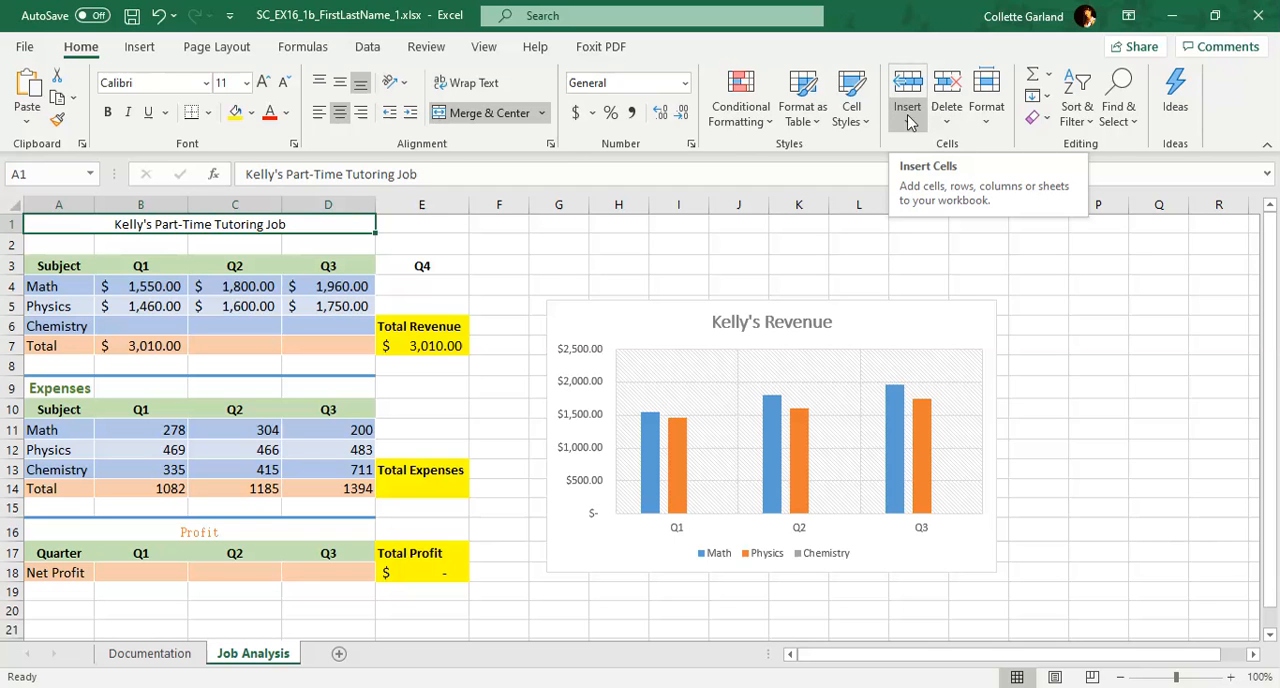
pyautogui.click(857, 120)
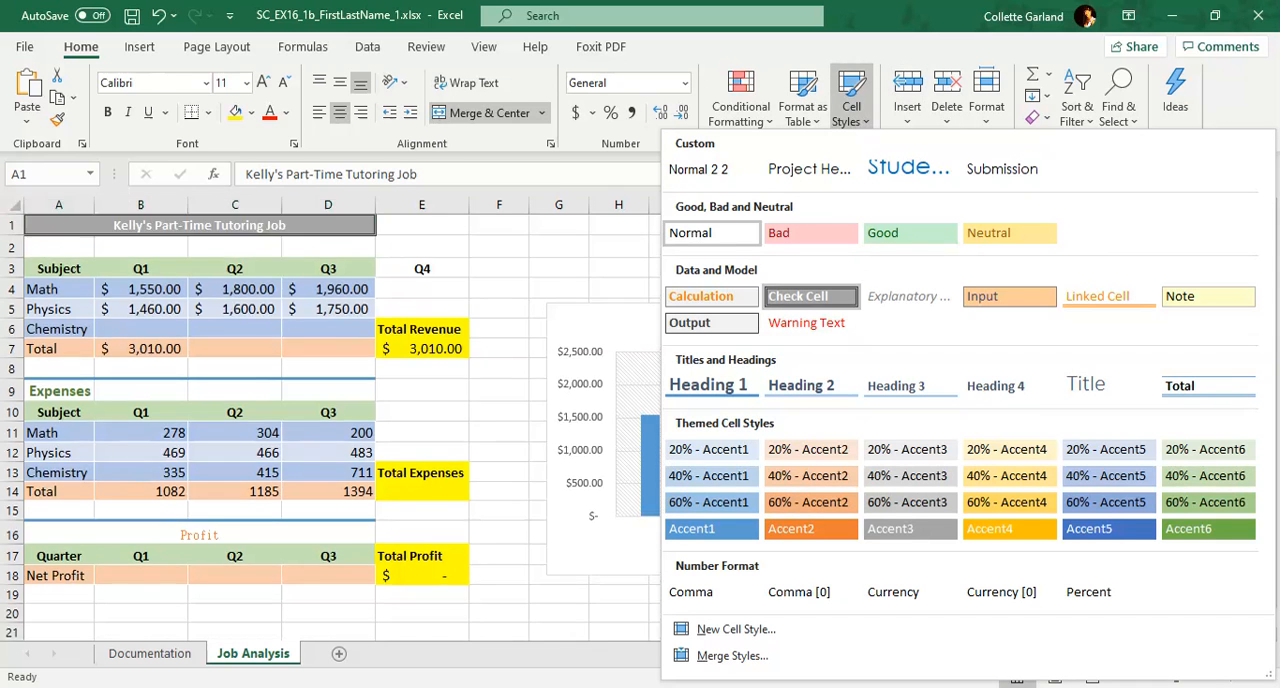
pyautogui.click(720, 389)
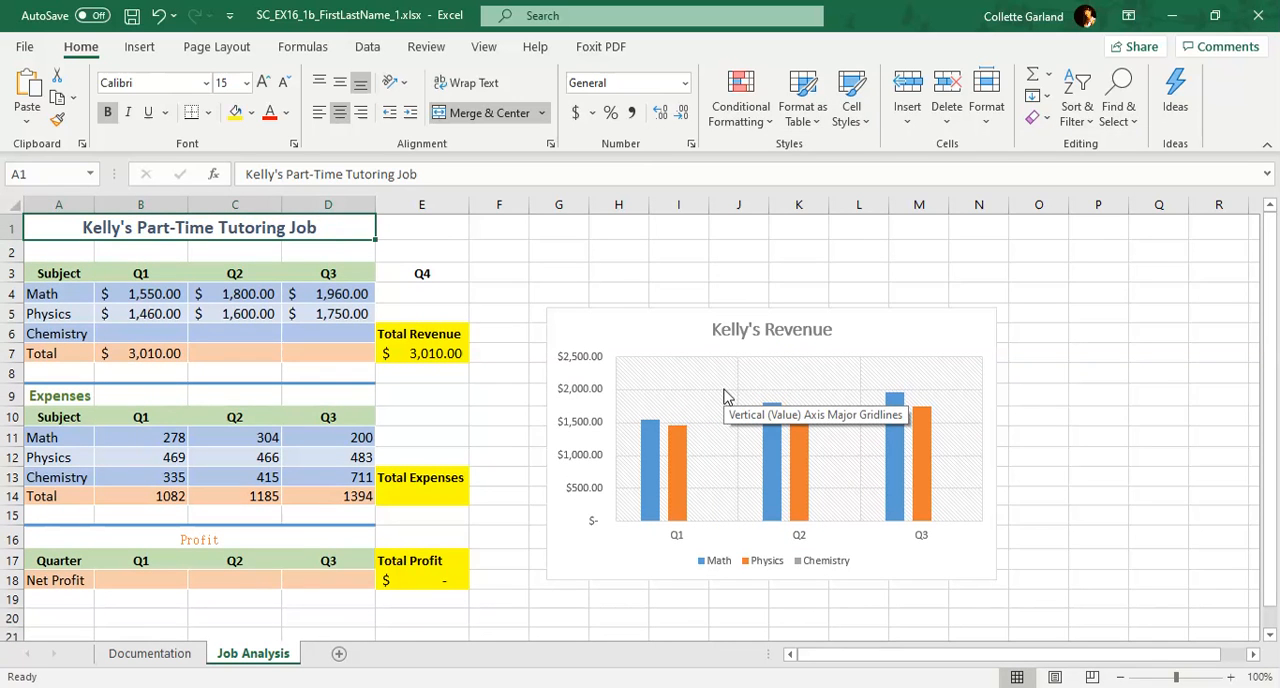
# Enter the section heading "Revenue" in cell A2
pyautogui.click(60, 257)
pyautogui.write('Revenue')
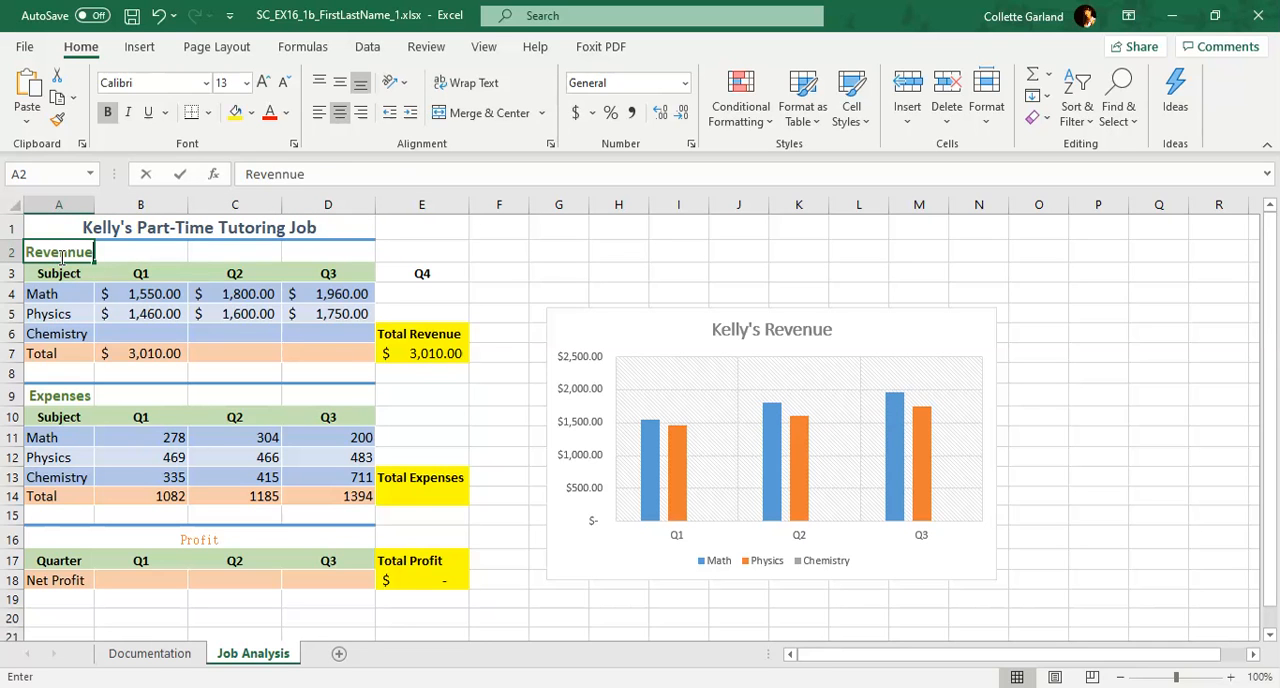
pyautogui.press('BackSpace')
pyautogui.press('BackSpace')
pyautogui.write('ue')
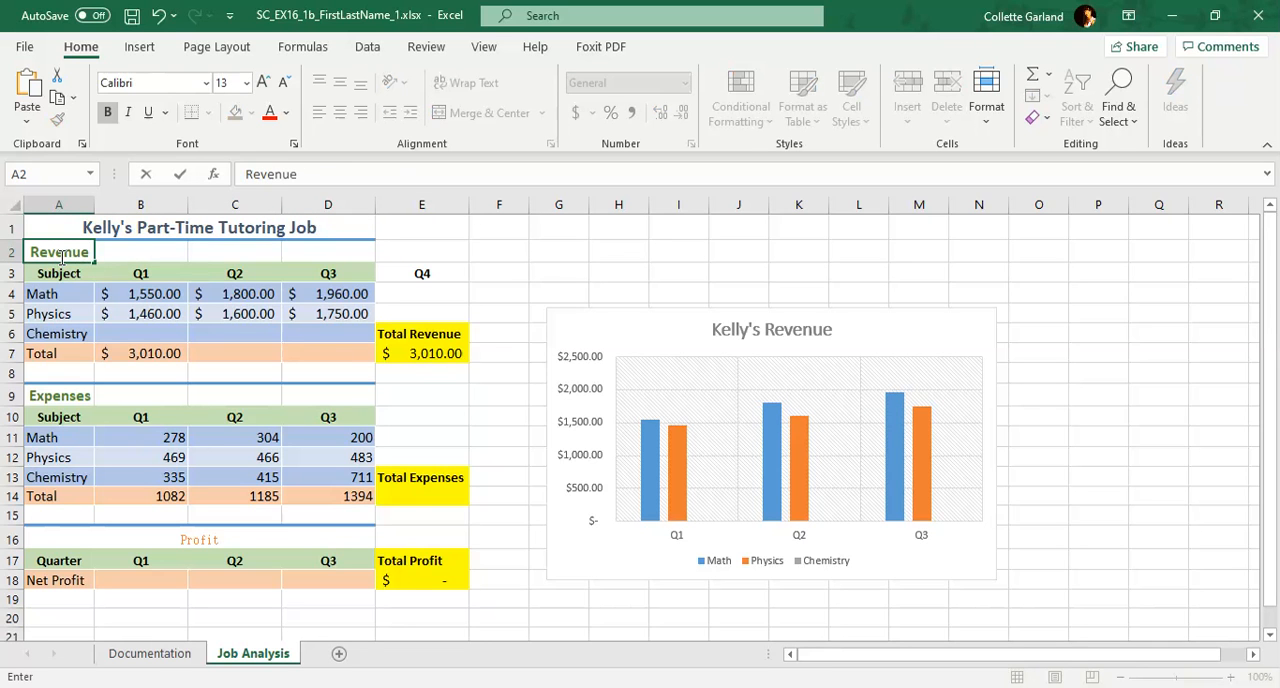
pyautogui.click(417, 256)
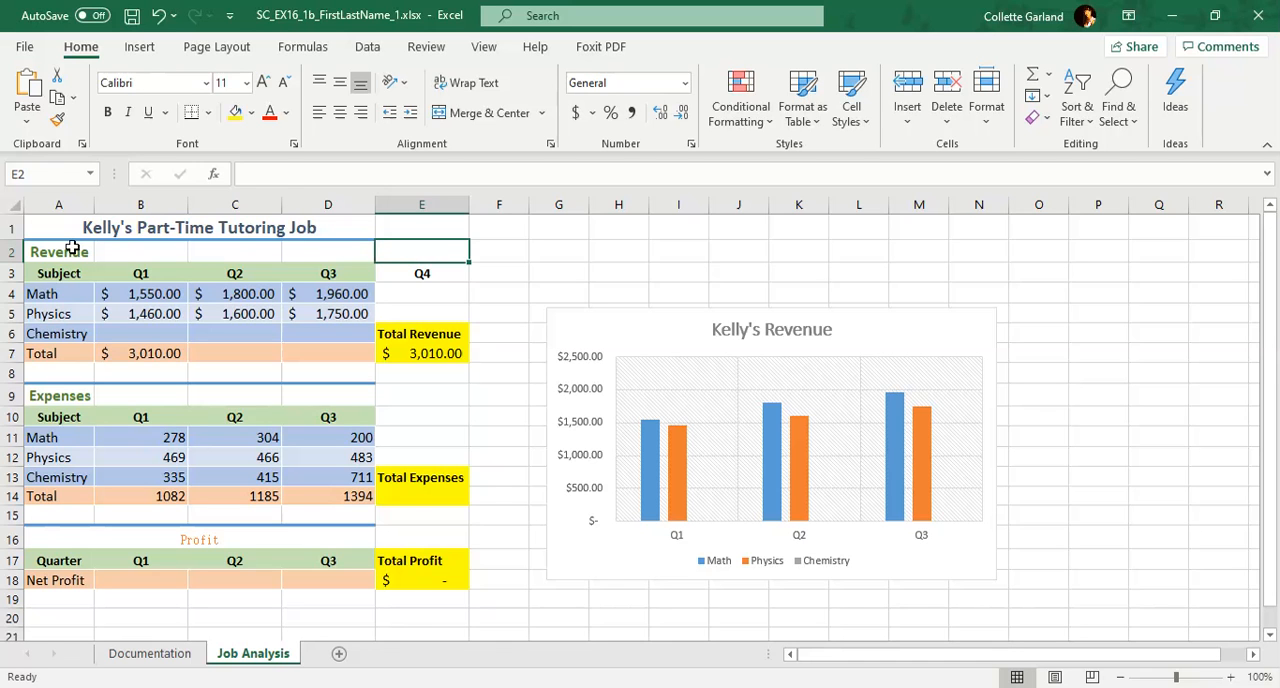
# Merge the range A2:D2 into one cell so the Revenue heading spans the table, using the Merge Cells option
pyautogui.moveTo(72, 248); pyautogui.dragTo(300, 246)
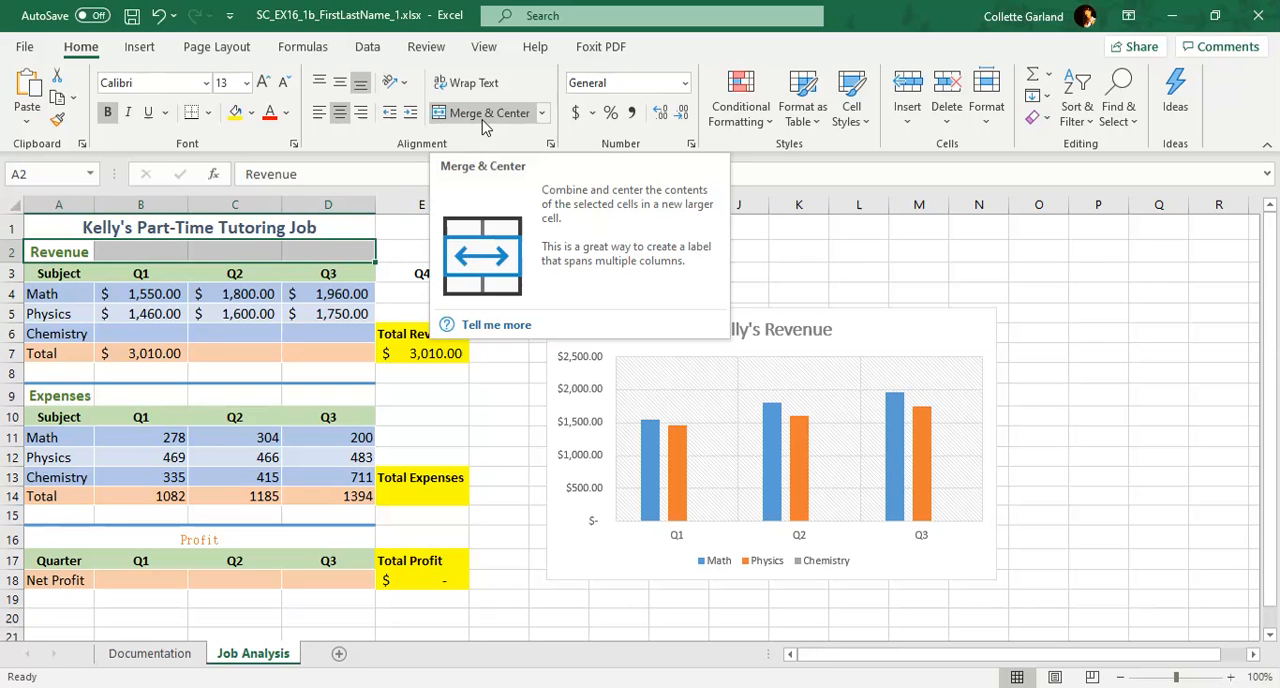
pyautogui.click(542, 114)
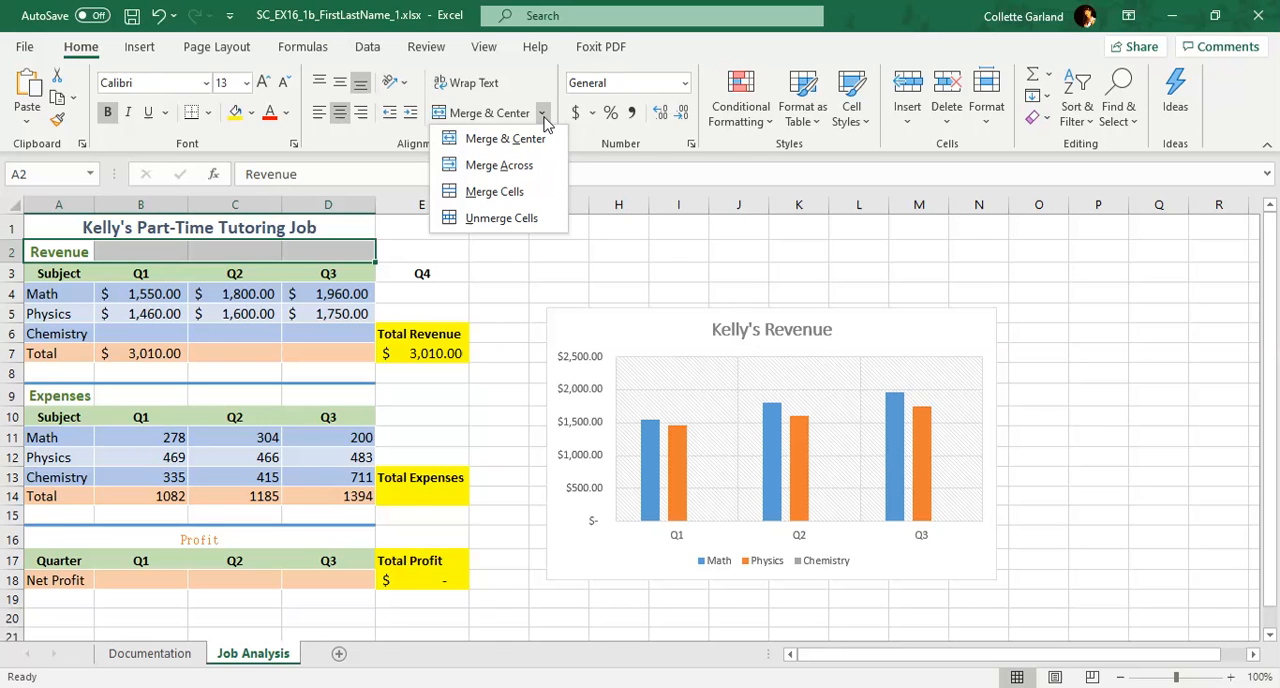
pyautogui.click(513, 192)
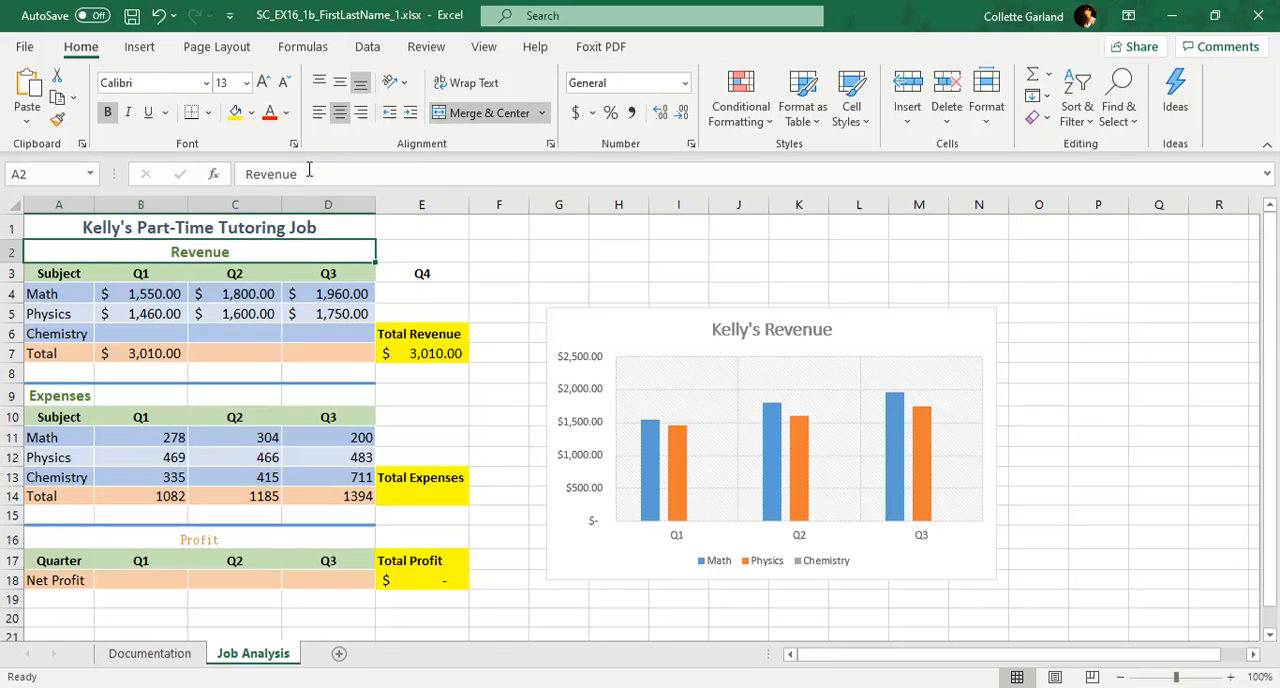
pyautogui.click(401, 253)
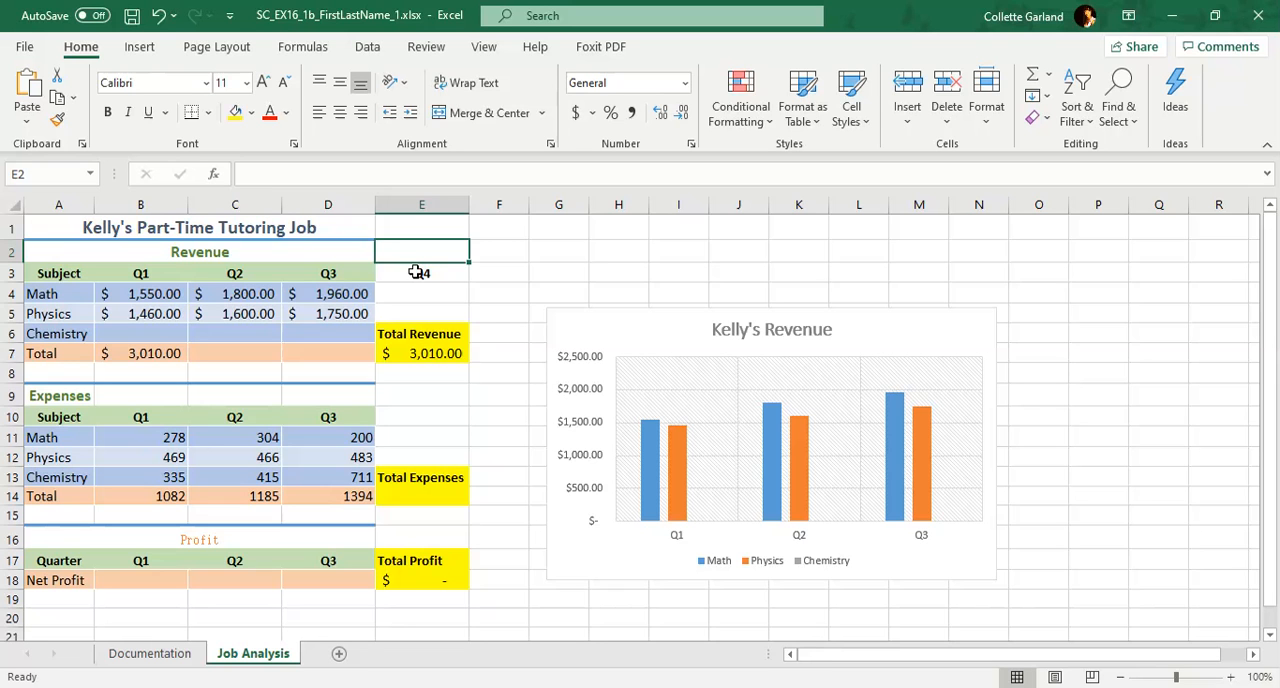
# Clear the Q4 heading from cell E3
pyautogui.click(416, 273)
pyautogui.press('BackSpace')
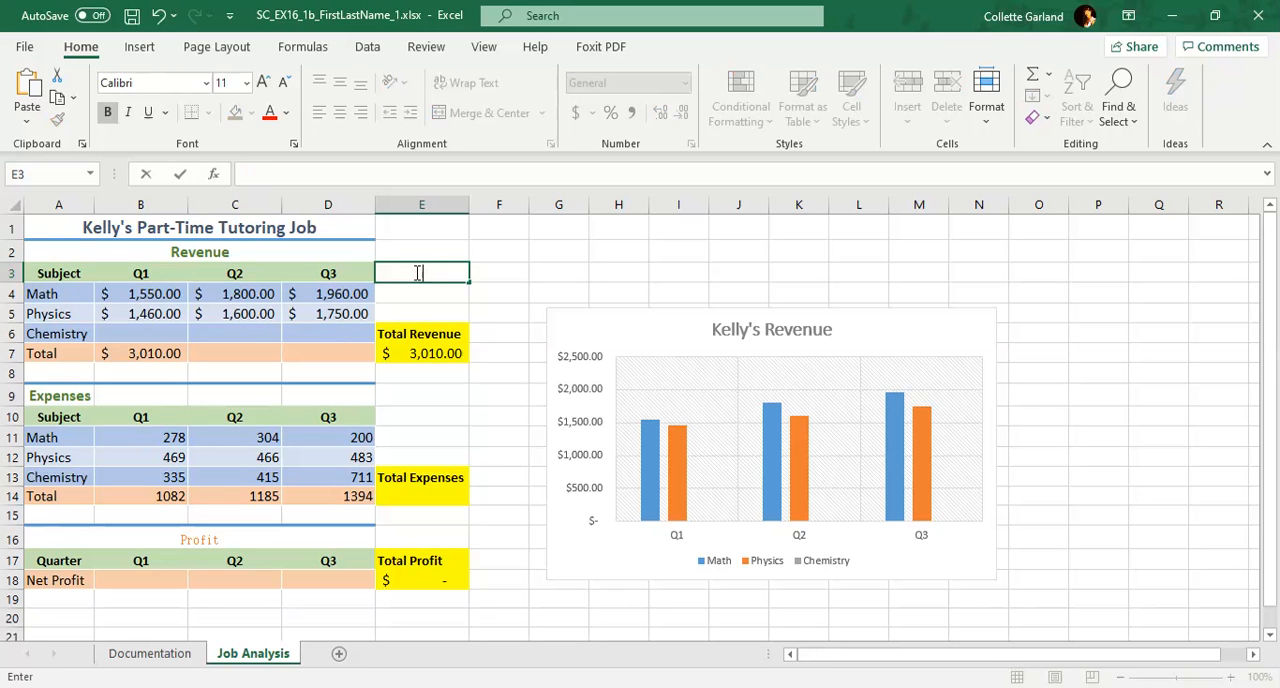
pyautogui.click(534, 274)
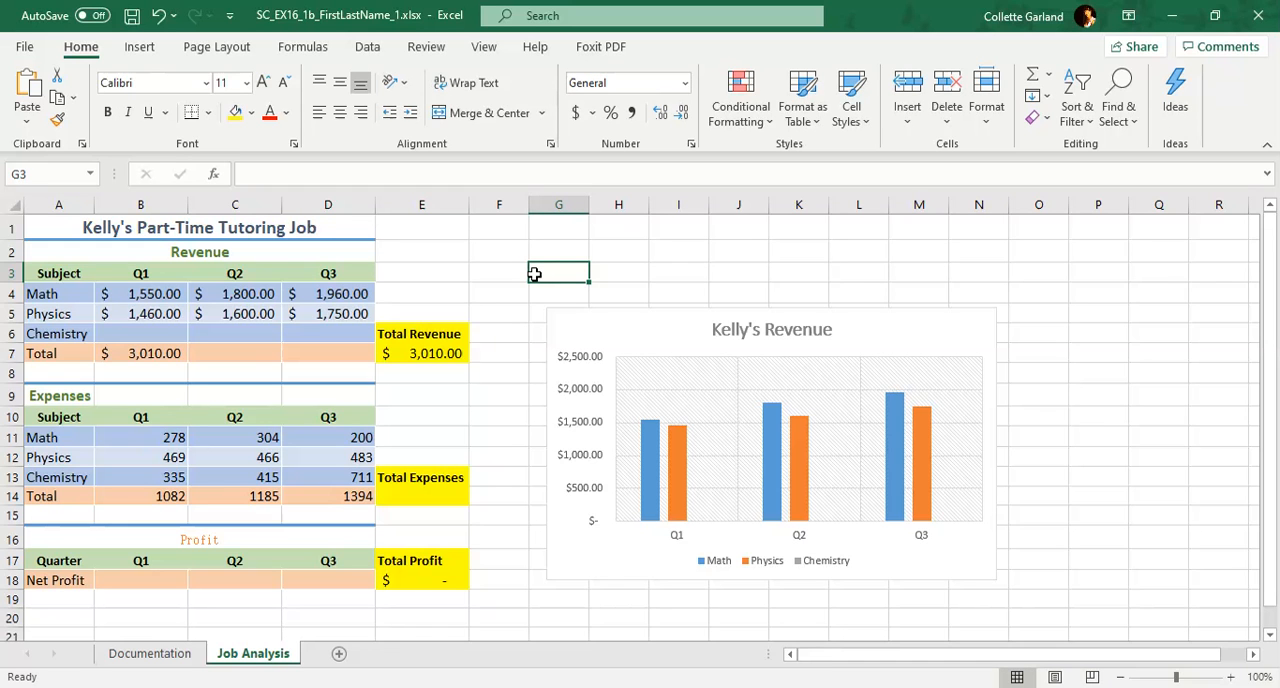
# Enter the Chemistry revenue for Q1 to Q3 in cells B6:D6 as 1800, 1950 and 2020
pyautogui.click(166, 332)
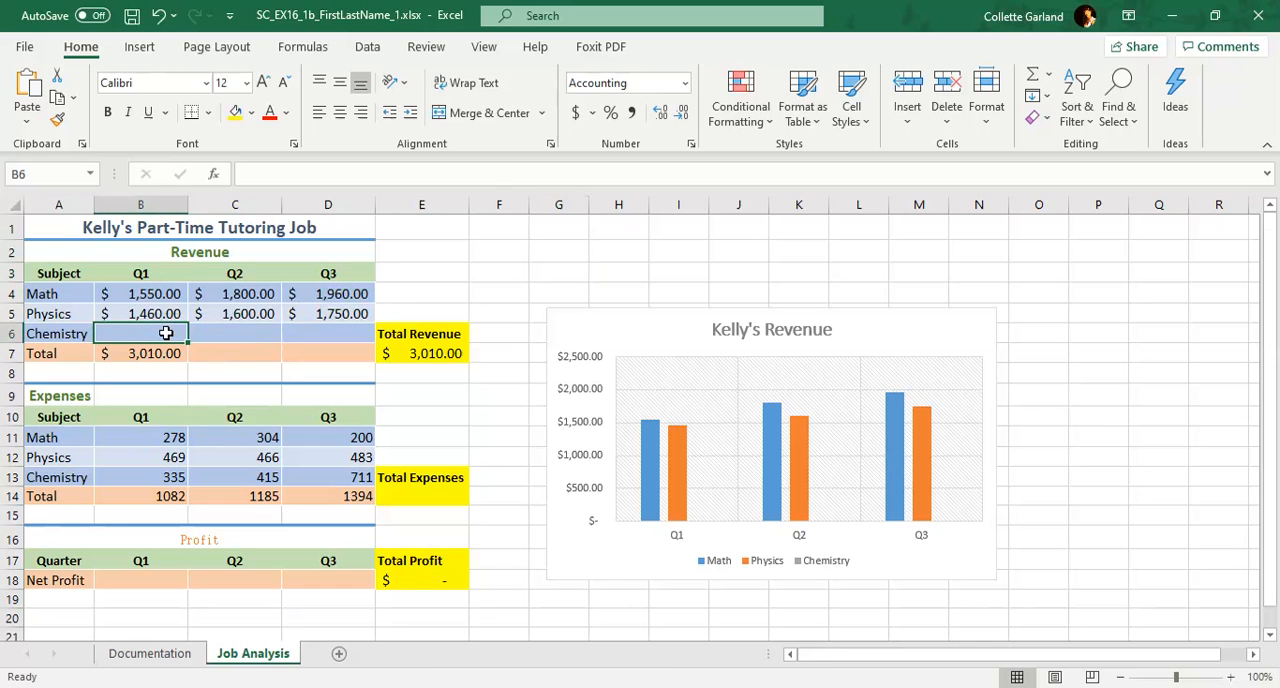
pyautogui.write('1800')
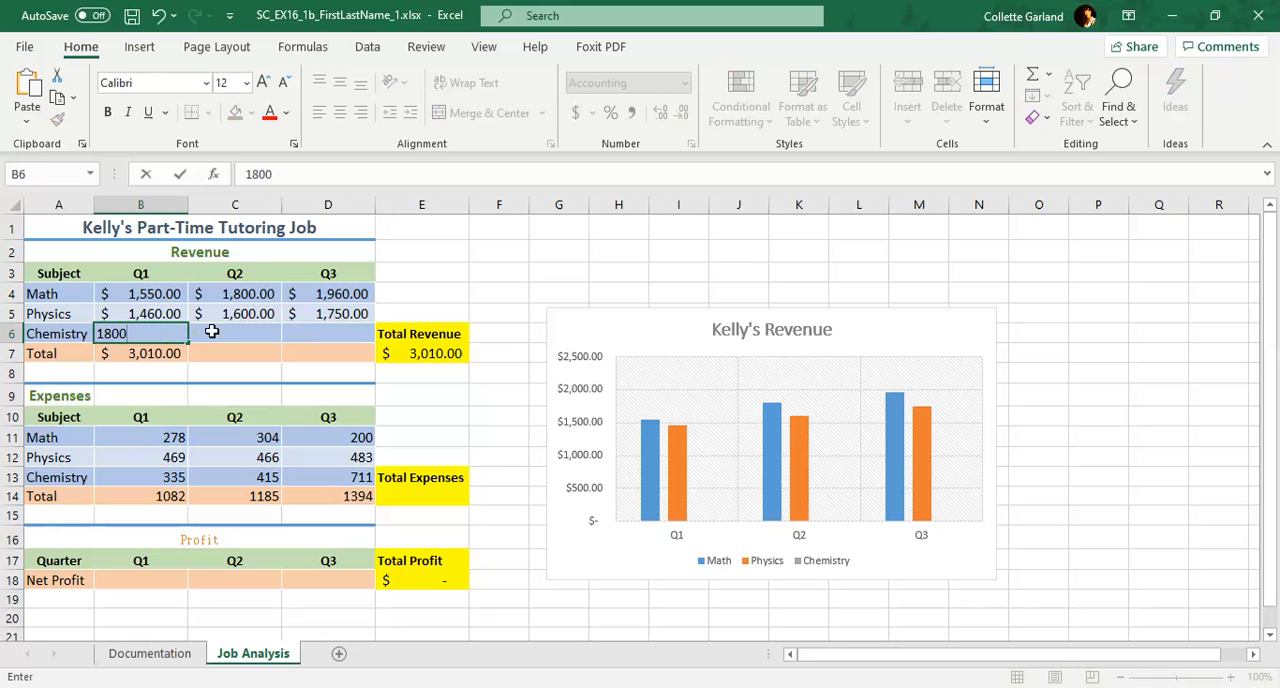
pyautogui.press('Tab')
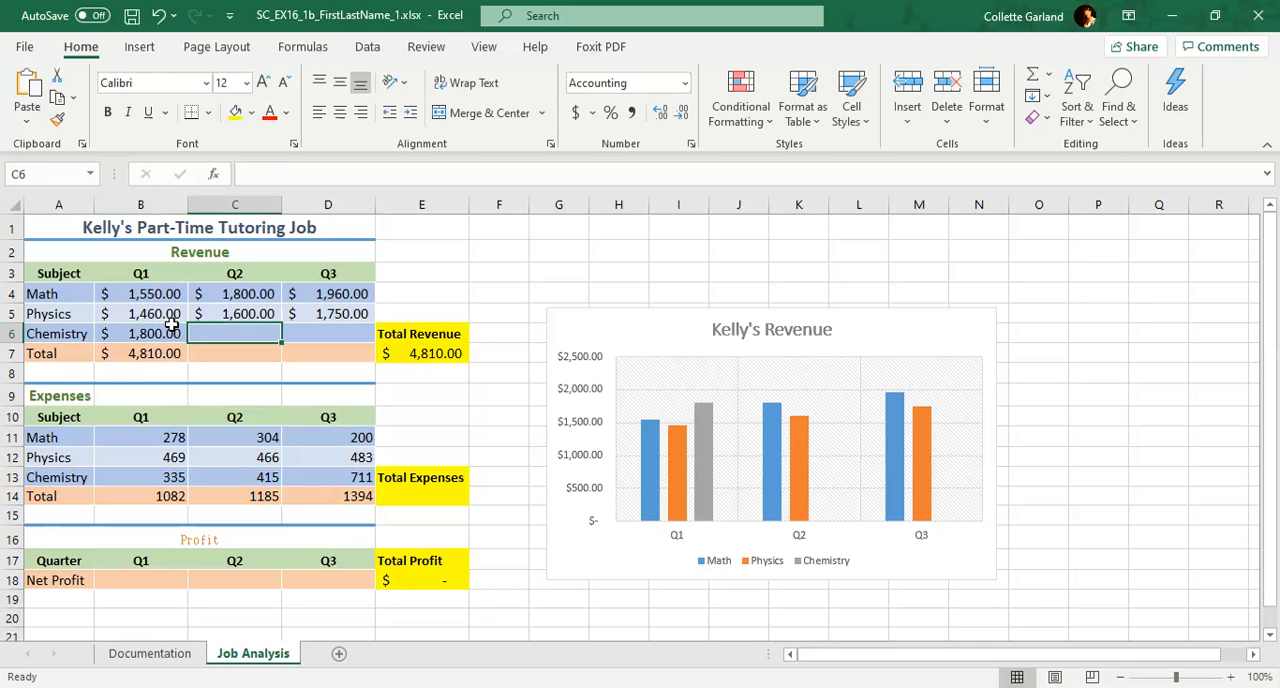
pyautogui.write('1950')
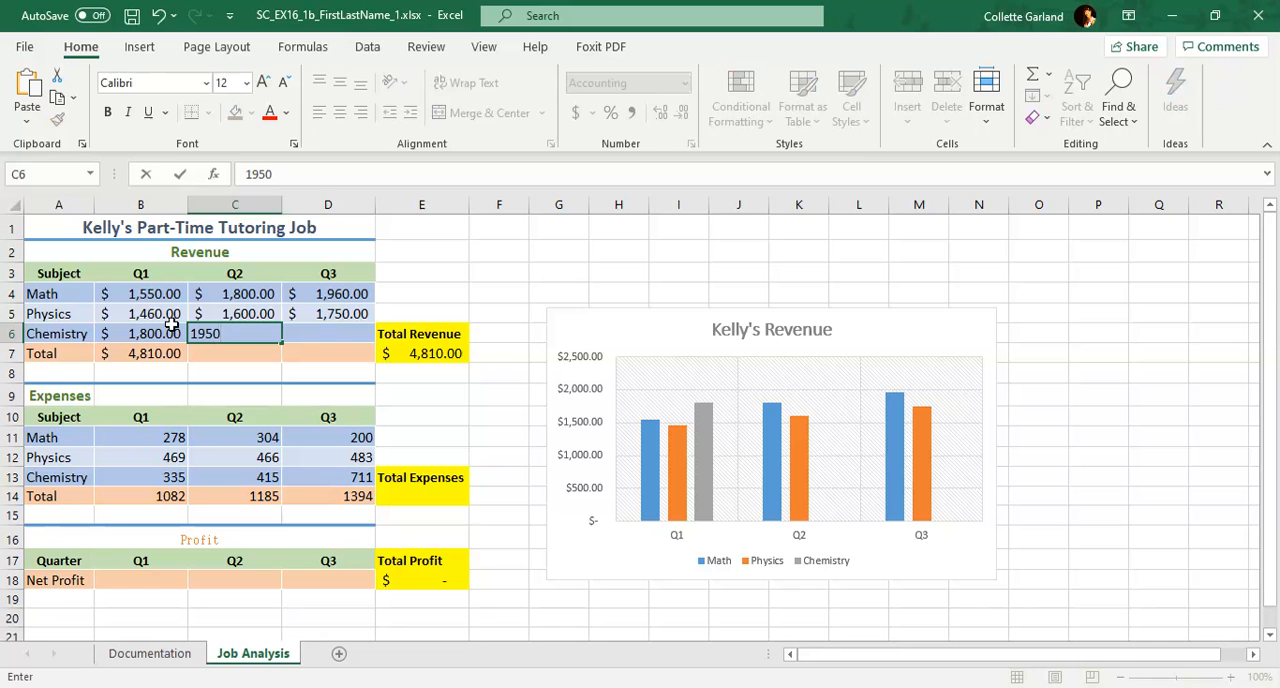
pyautogui.press('Tab')
pyautogui.write('2020')
pyautogui.press('Tab')
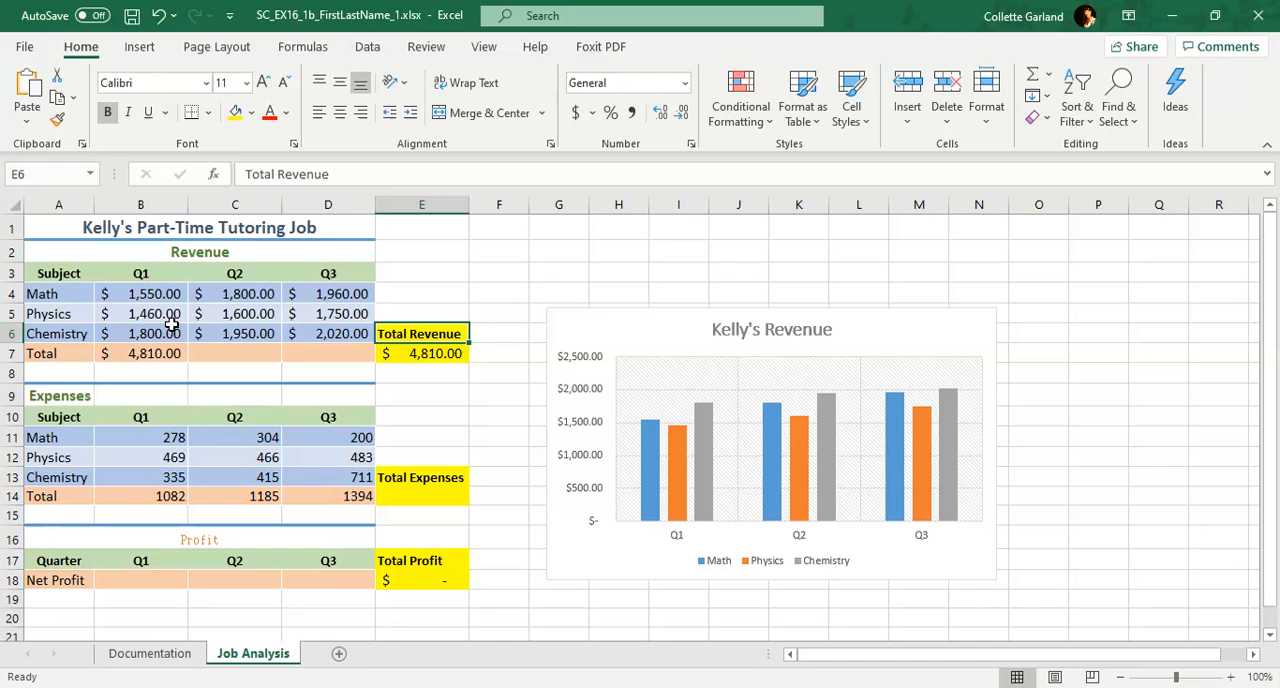
# Copy the Q1 revenue total formula from cell B7 across to C7:D7 with the fill handle
pyautogui.click(140, 355)
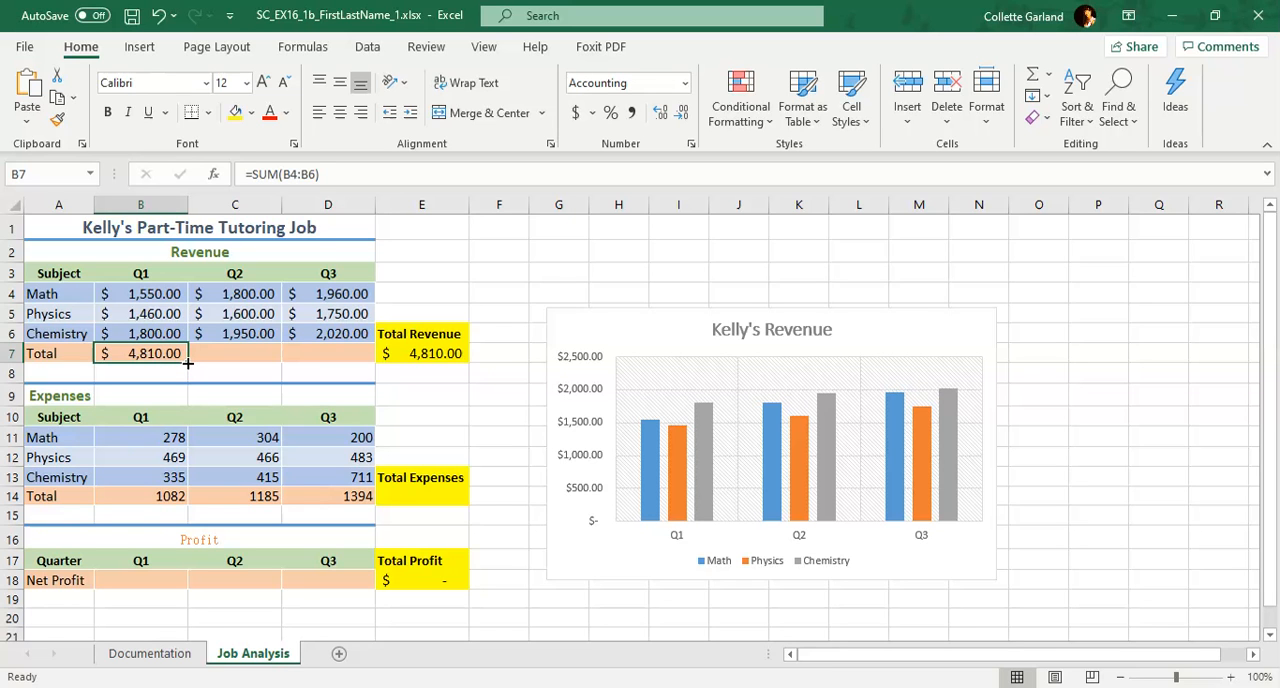
pyautogui.moveTo(187, 363); pyautogui.dragTo(358, 368)
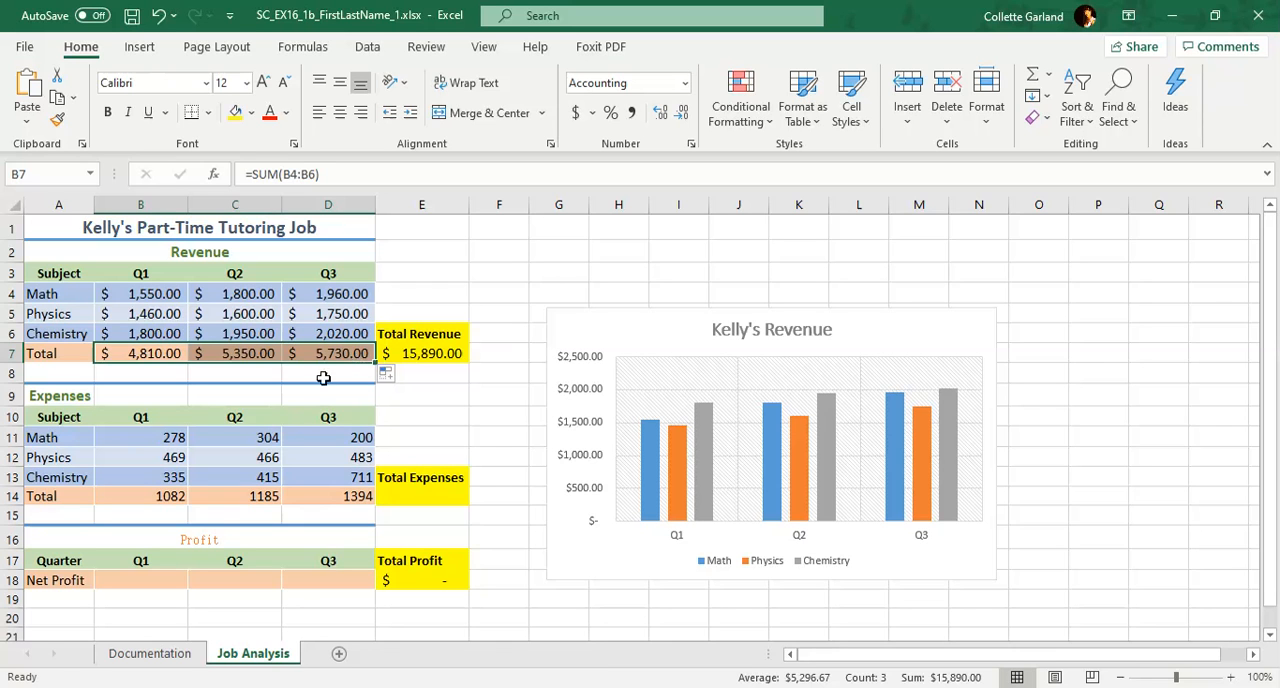
# Merge and center the Expenses heading across the range A9:D9
pyautogui.click(64, 399)
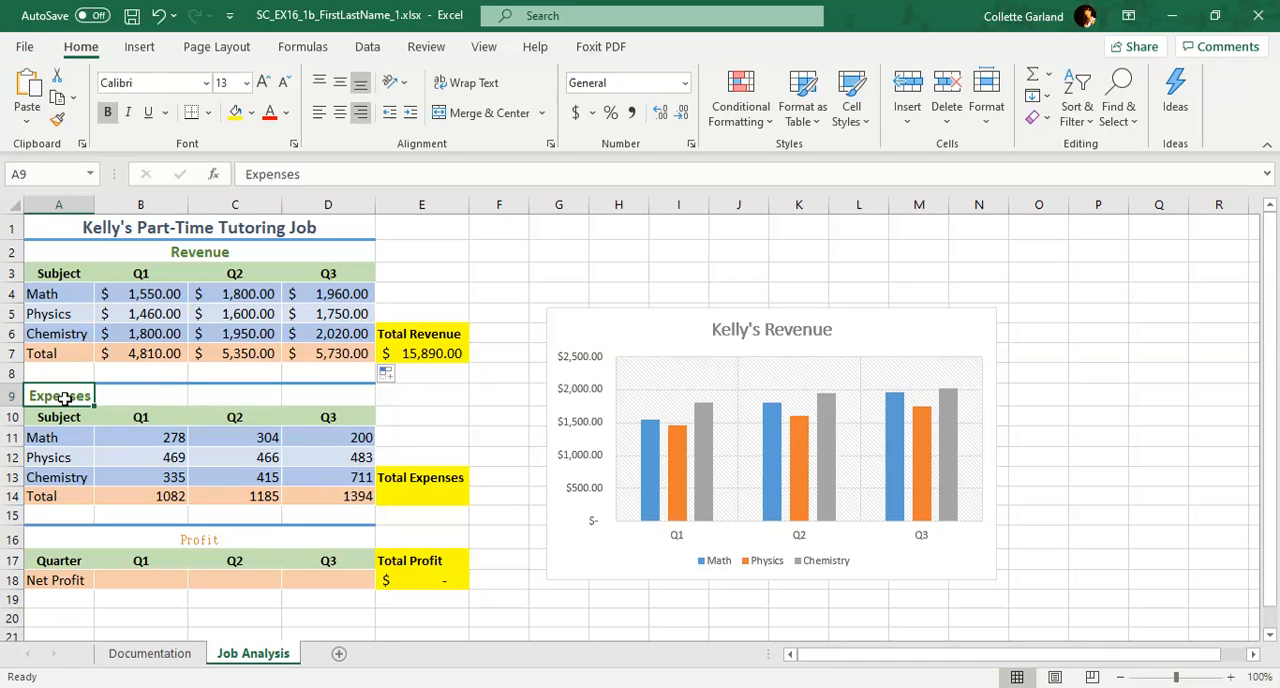
pyautogui.moveTo(64, 399); pyautogui.dragTo(320, 390)
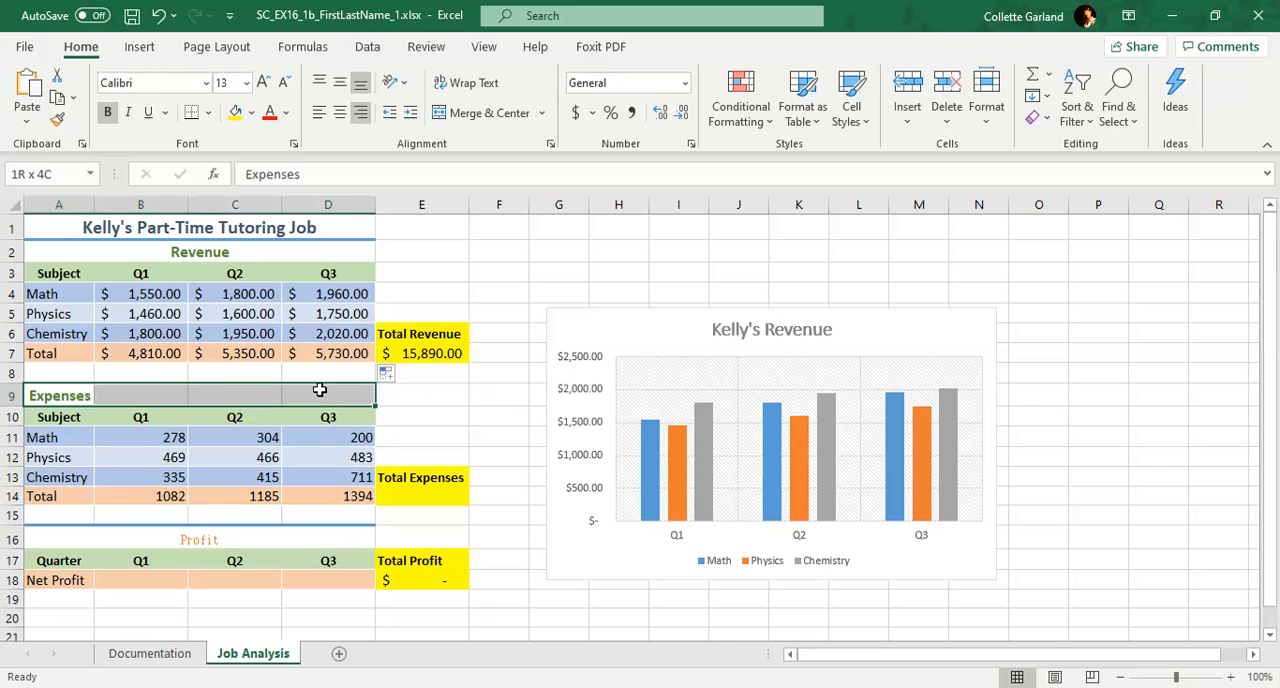
pyautogui.click(483, 113)
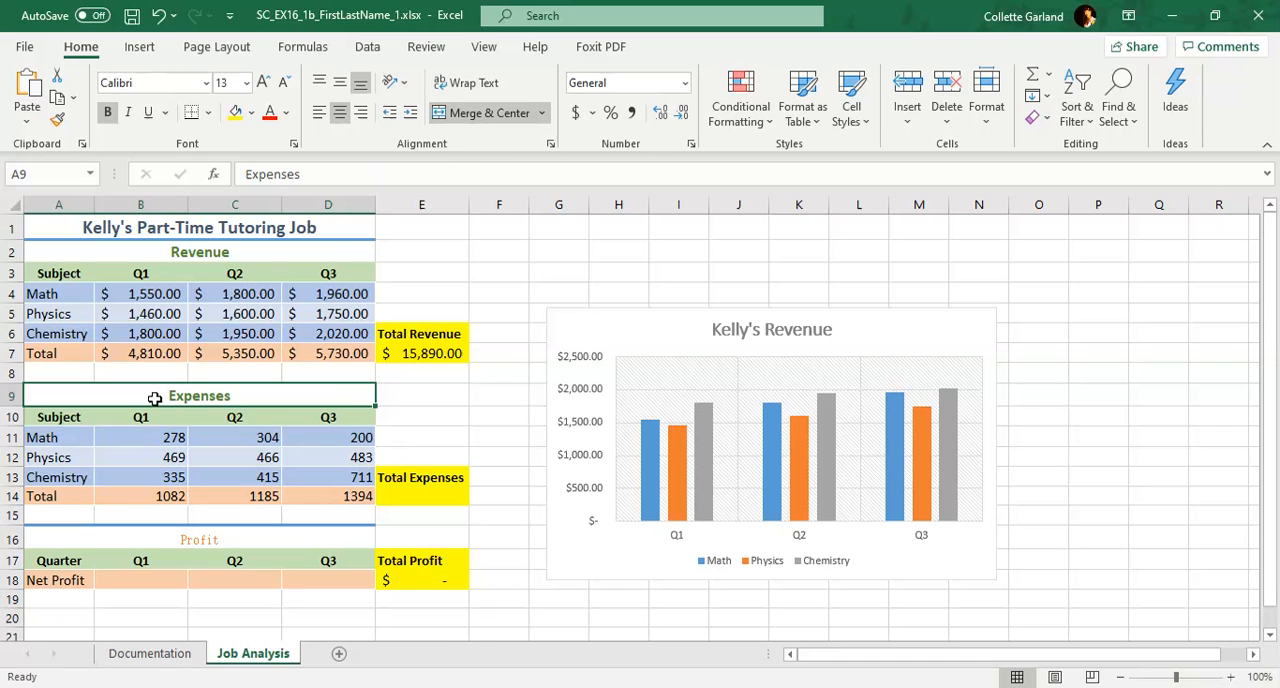
# Apply the Accounting number format with the $ symbol and two decimal places to the expense figures in B11:D14
pyautogui.click(139, 432)
pyautogui.moveTo(281, 479); pyautogui.dragTo(317, 491)
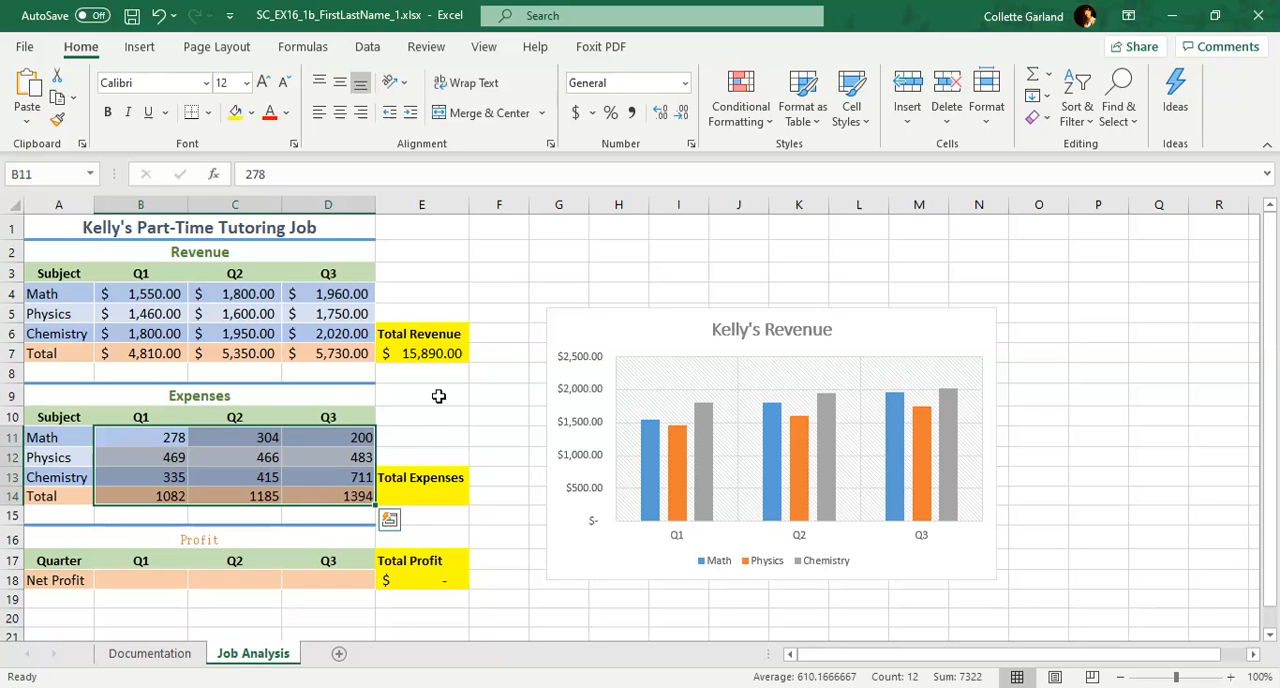
pyautogui.click(690, 146)
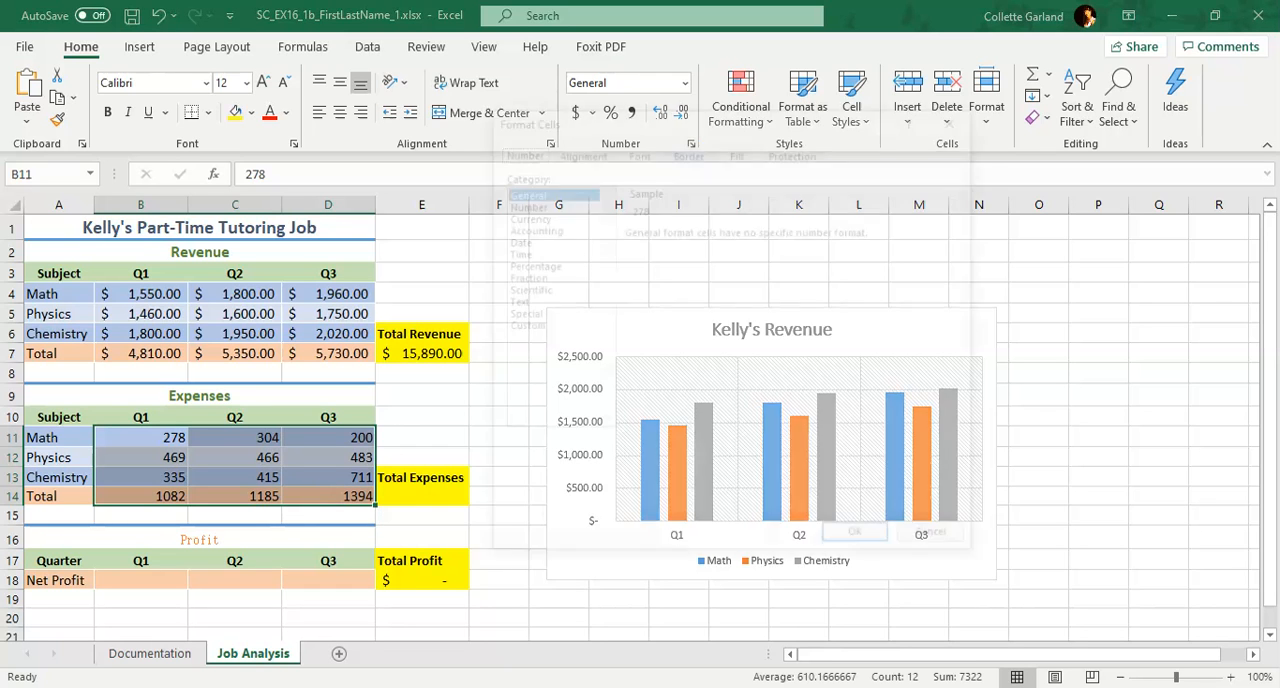
pyautogui.click(530, 228)
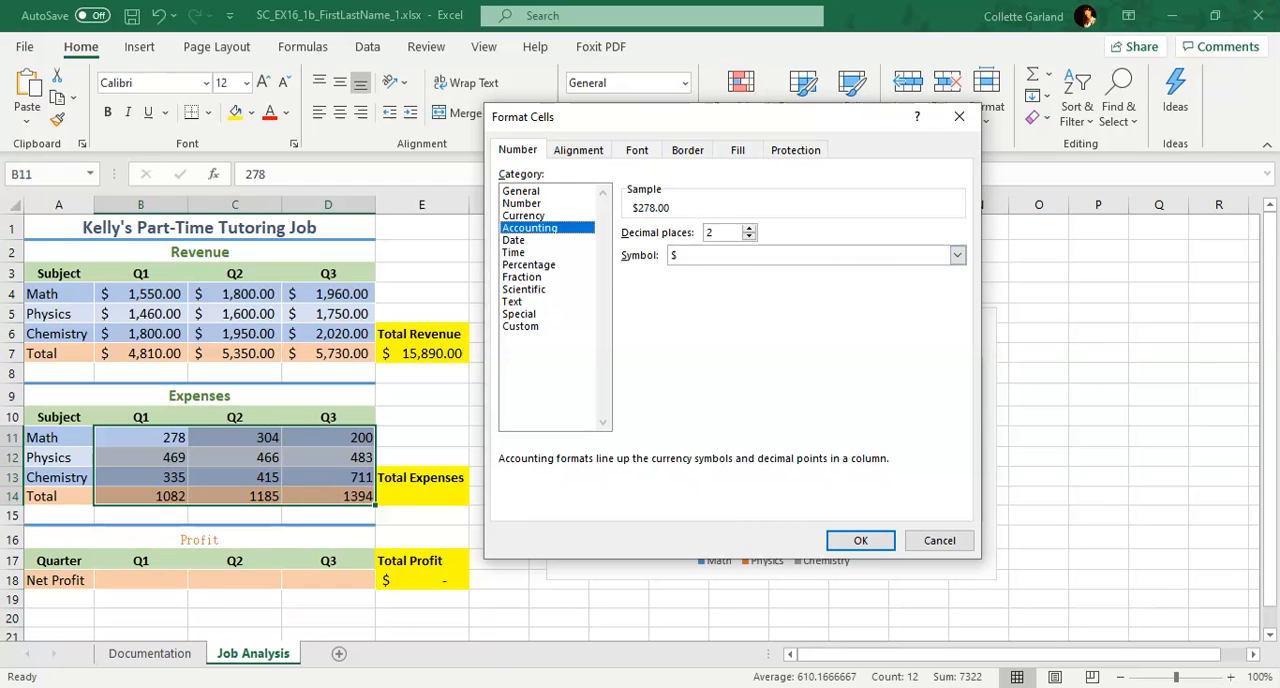
pyautogui.click(860, 540)
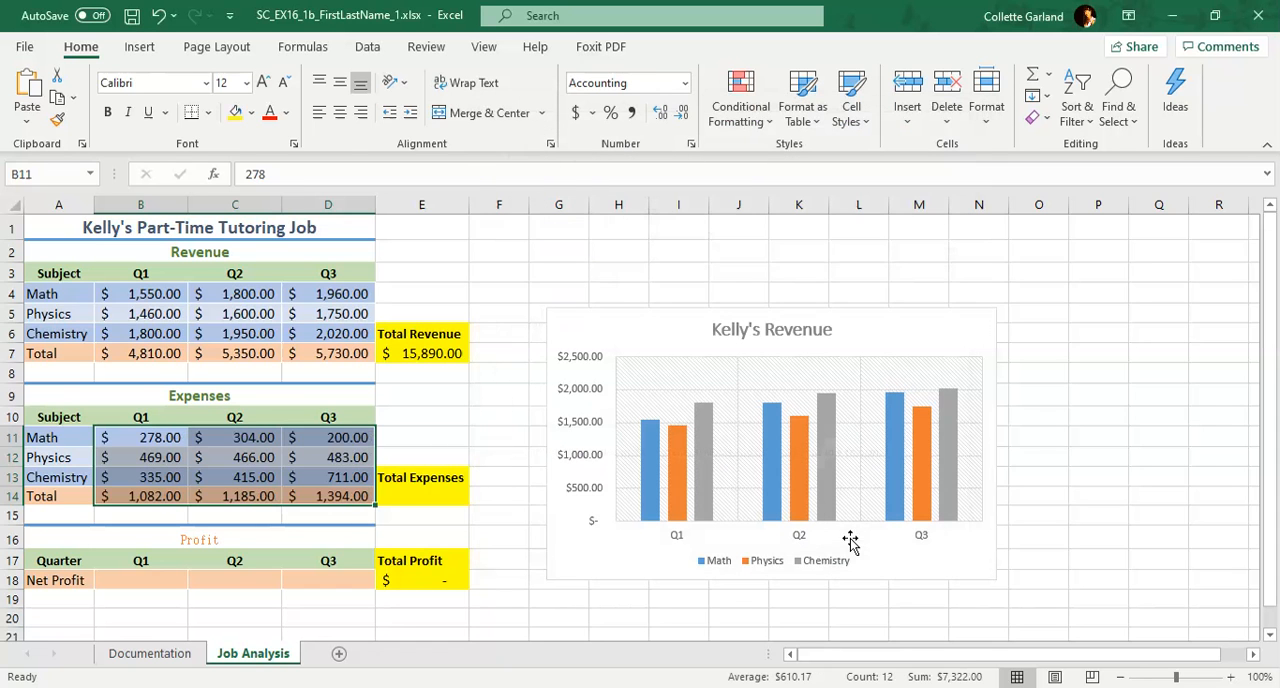
pyautogui.click(327, 479)
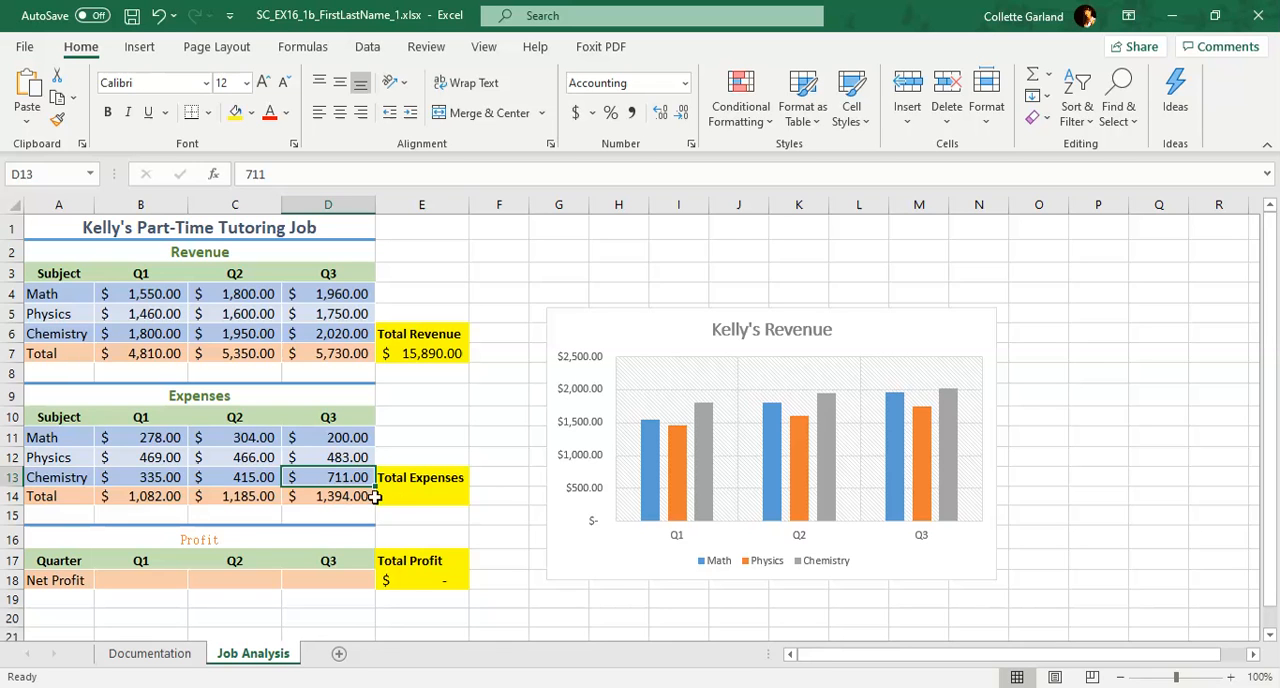
# Enter the formula =SUM(B14:D14) in cell E14 to calculate the total expenses
pyautogui.click(411, 500)
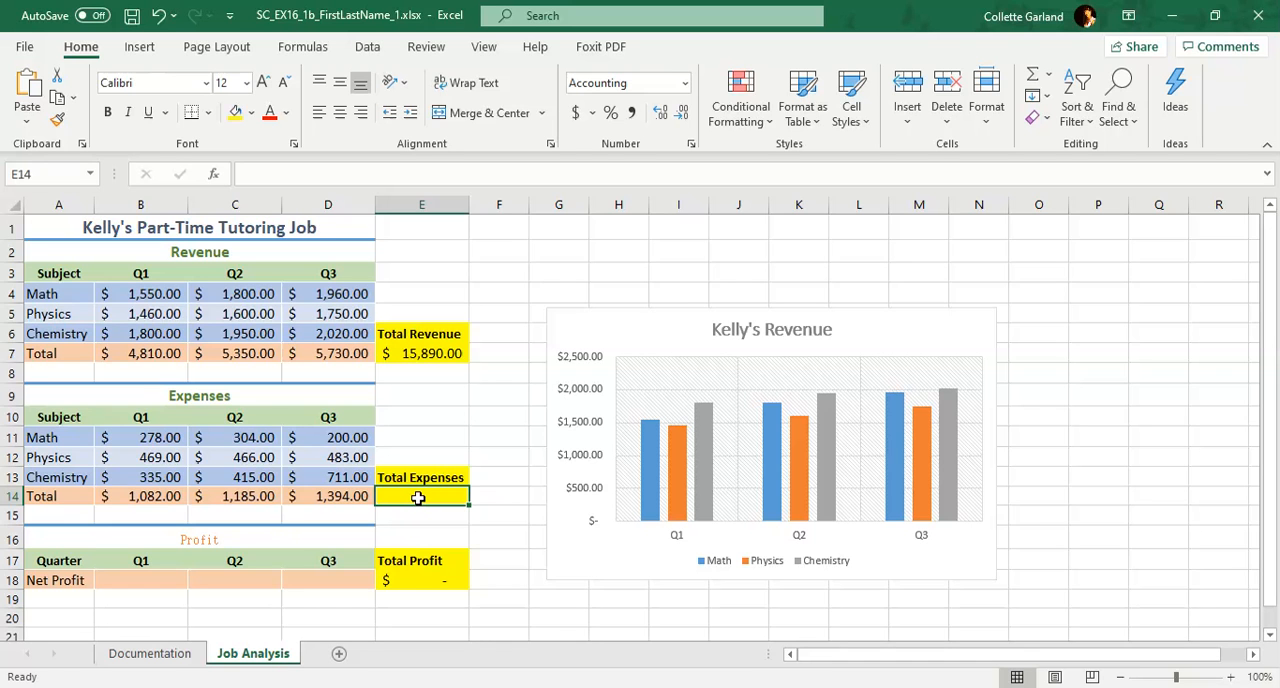
pyautogui.write('=')
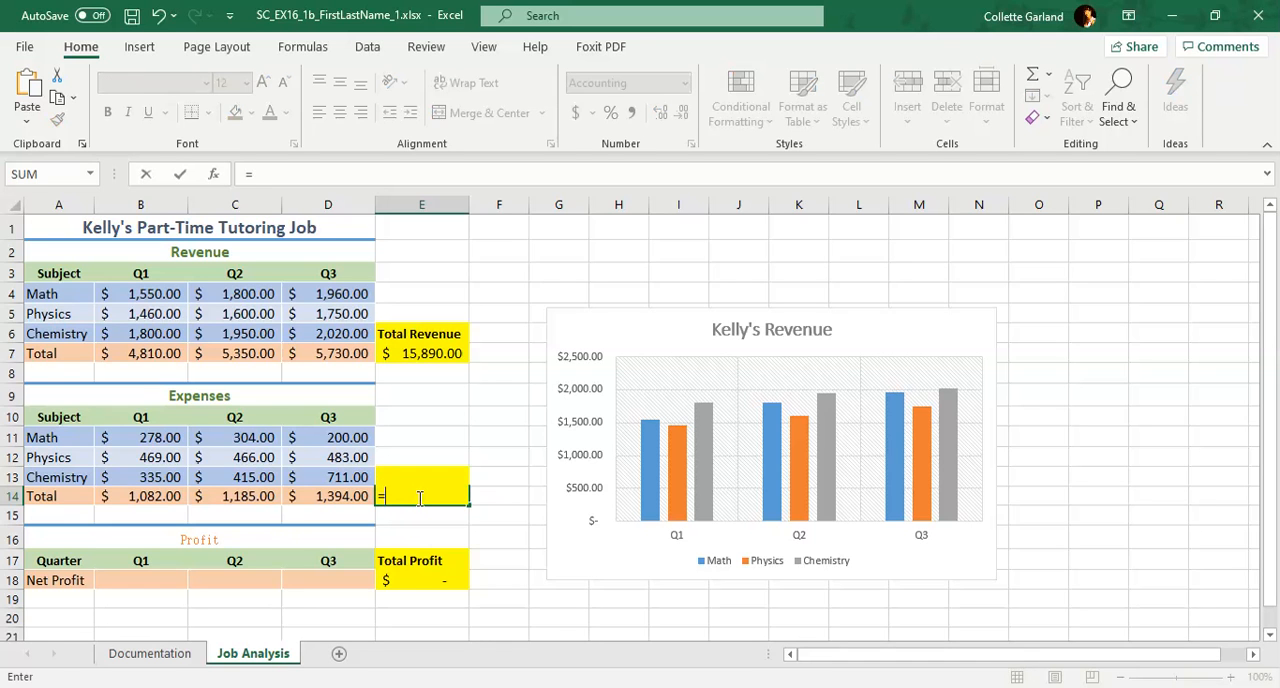
pyautogui.write('SUM(')
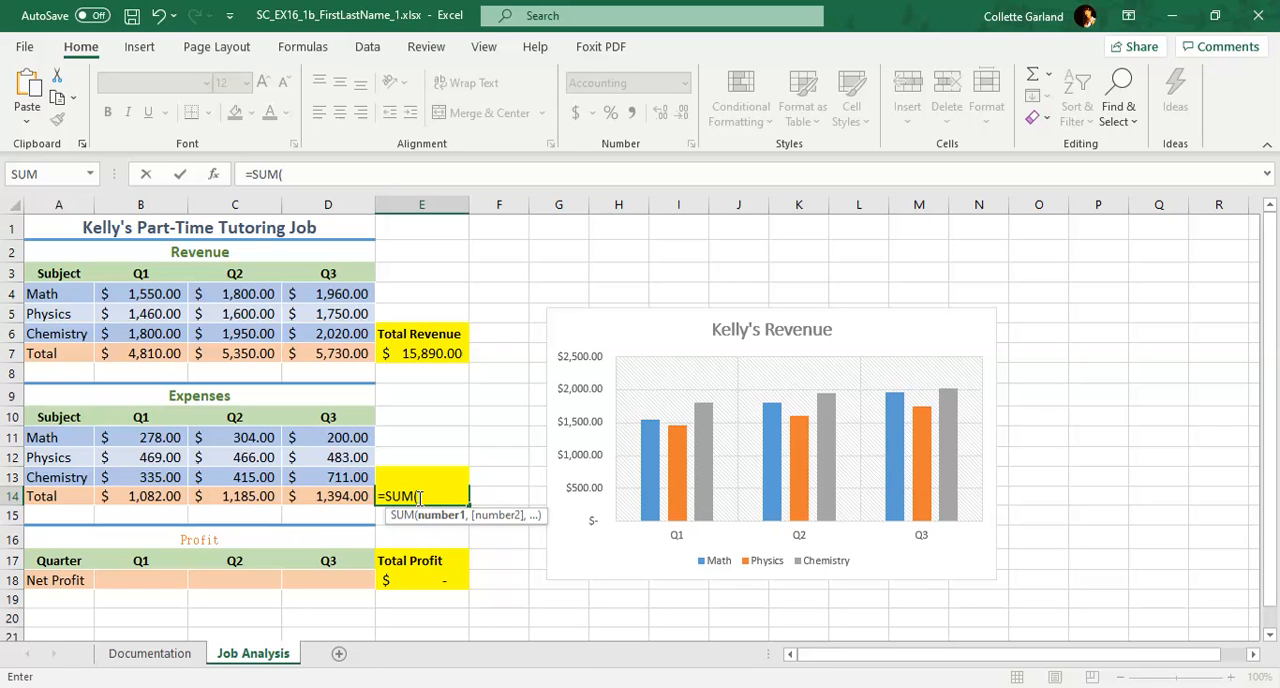
pyautogui.write('B14')
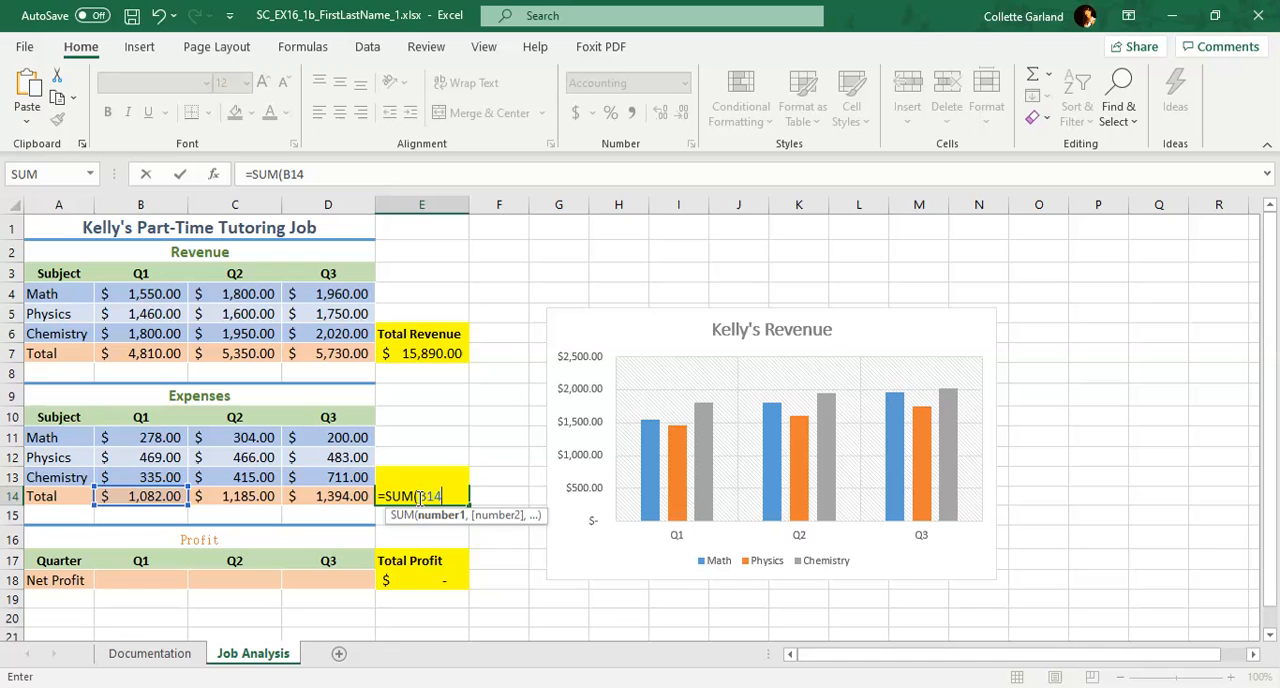
pyautogui.write(':D14')
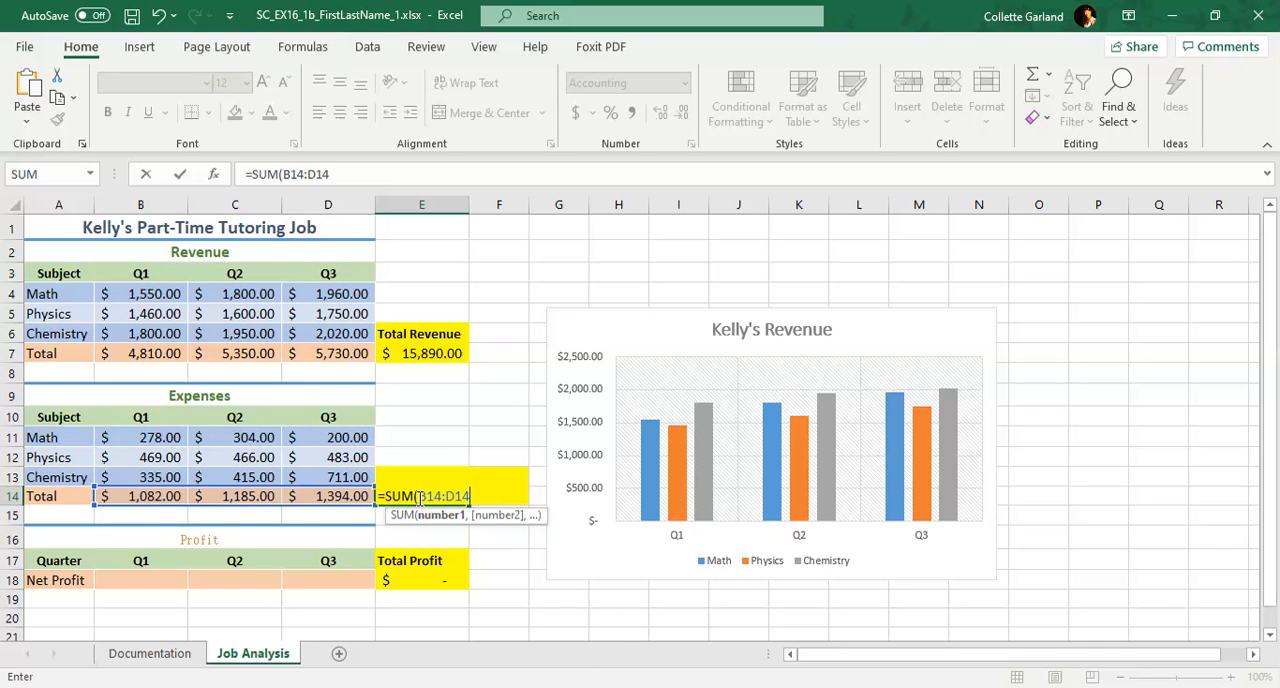
pyautogui.write(')')
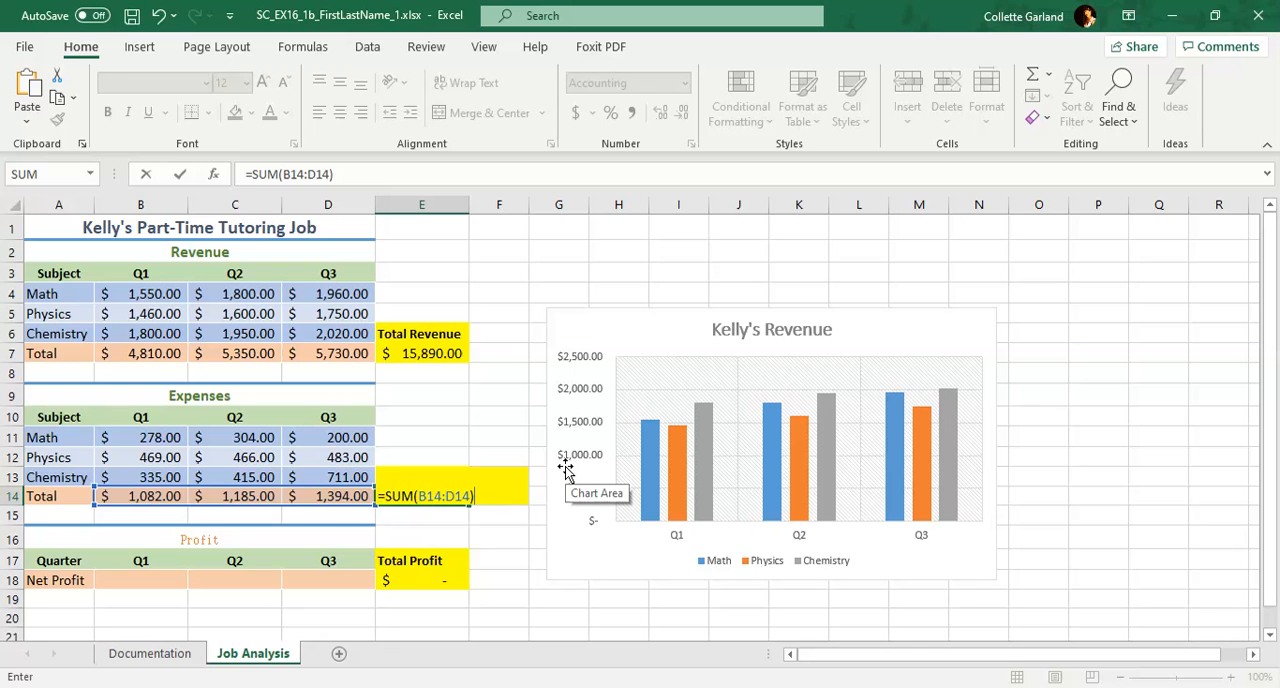
pyautogui.press('Return')
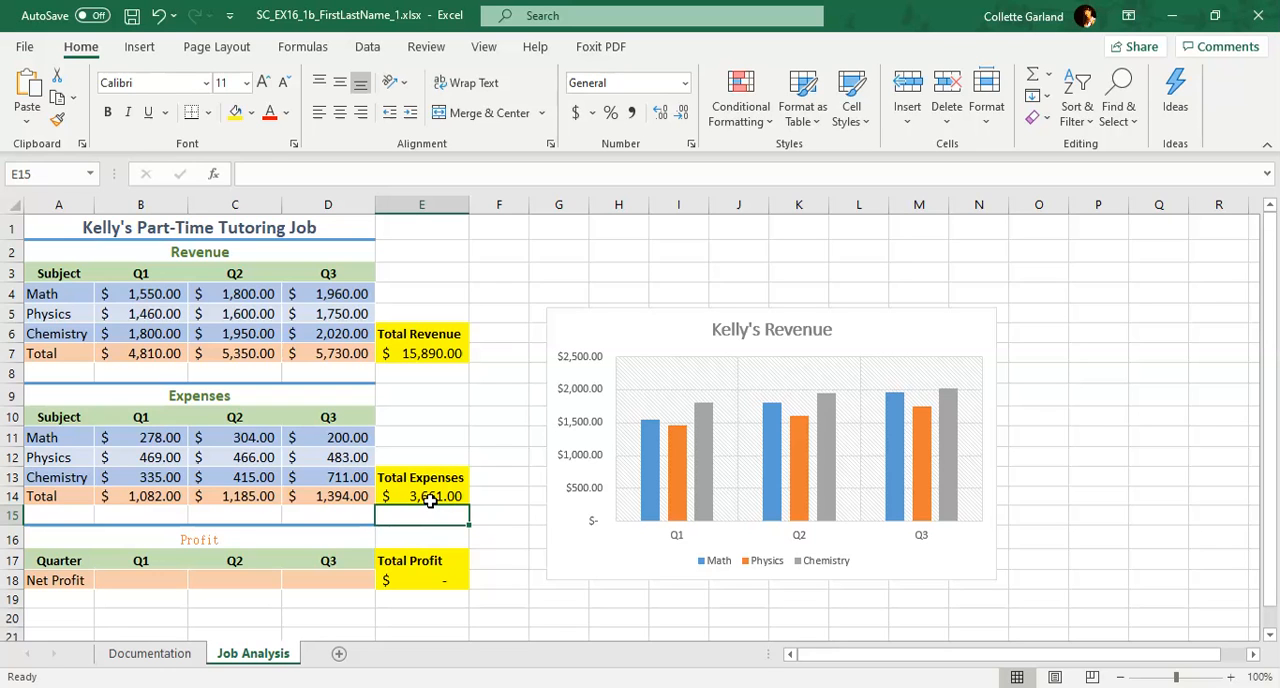
# Format the Profit heading in A16 as bold, 13 pt, with the font color Green, Accent 6, Darker 25%
pyautogui.click(60, 537)
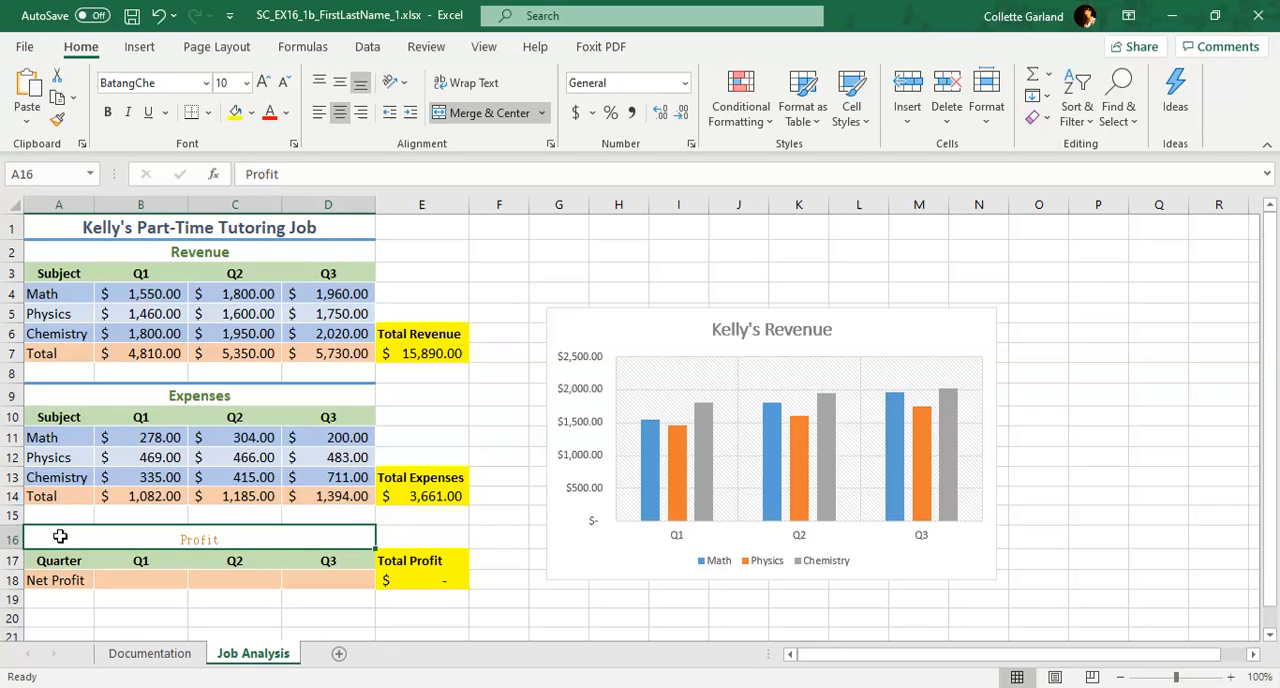
pyautogui.click(110, 112)
pyautogui.click(226, 84)
pyautogui.write('13')
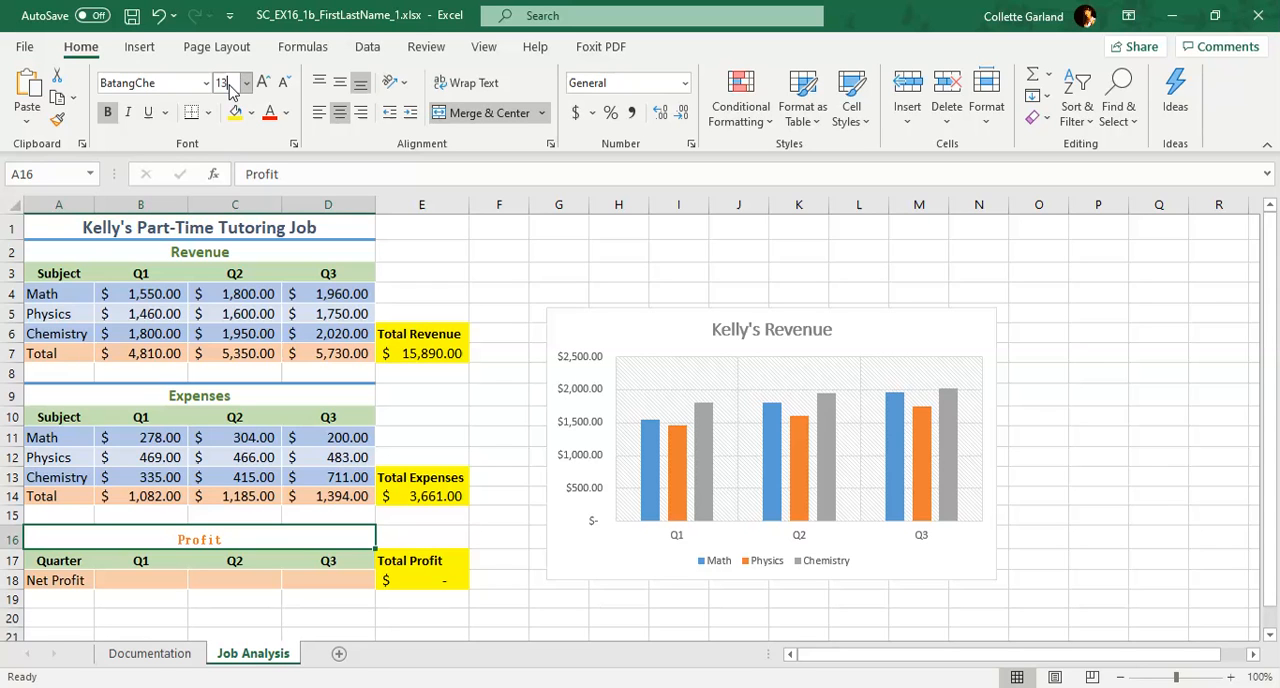
pyautogui.press('Return')
pyautogui.click(286, 114)
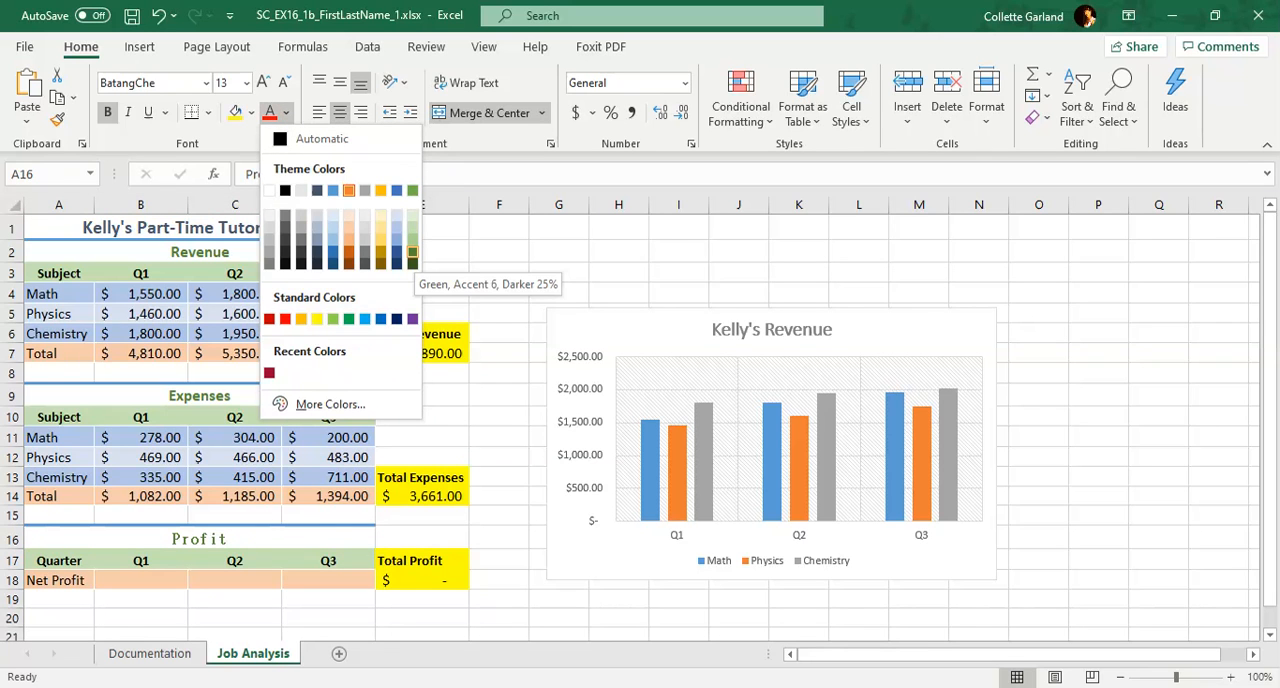
pyautogui.click(412, 252)
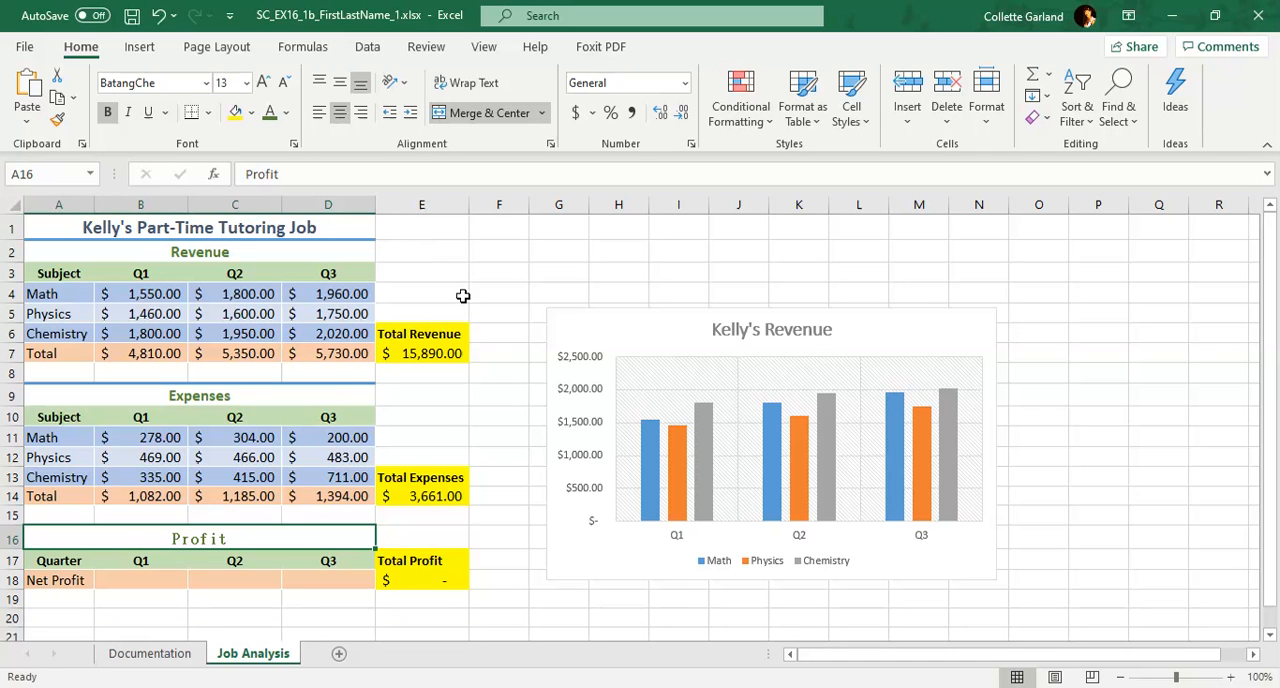
pyautogui.click(508, 327)
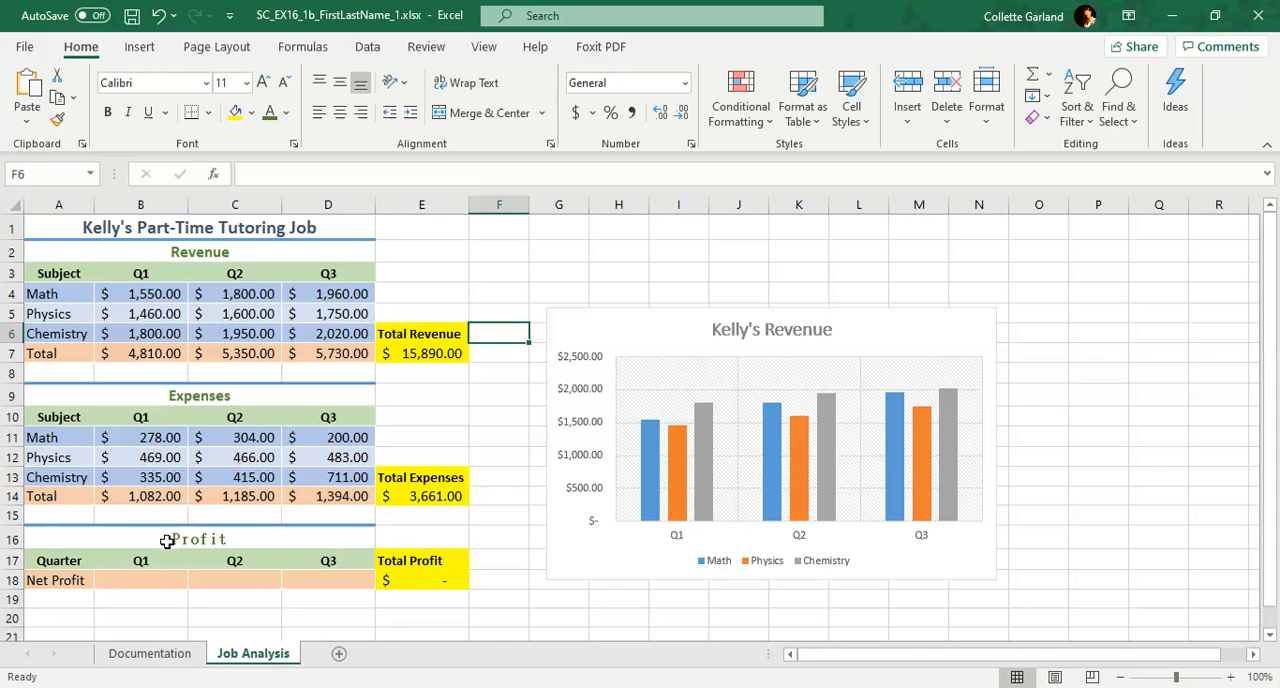
# Enter the formula =B7-B14 in cell B18 to calculate the Q1 net profit
pyautogui.click(161, 574)
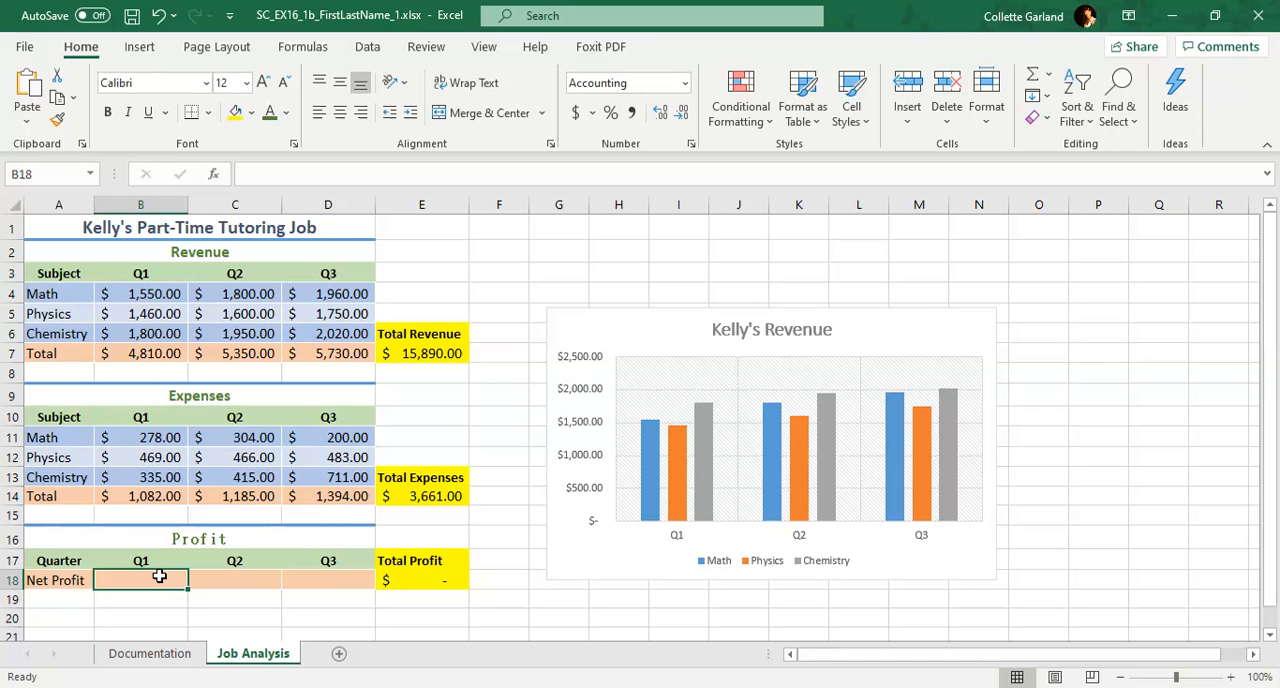
pyautogui.write('=')
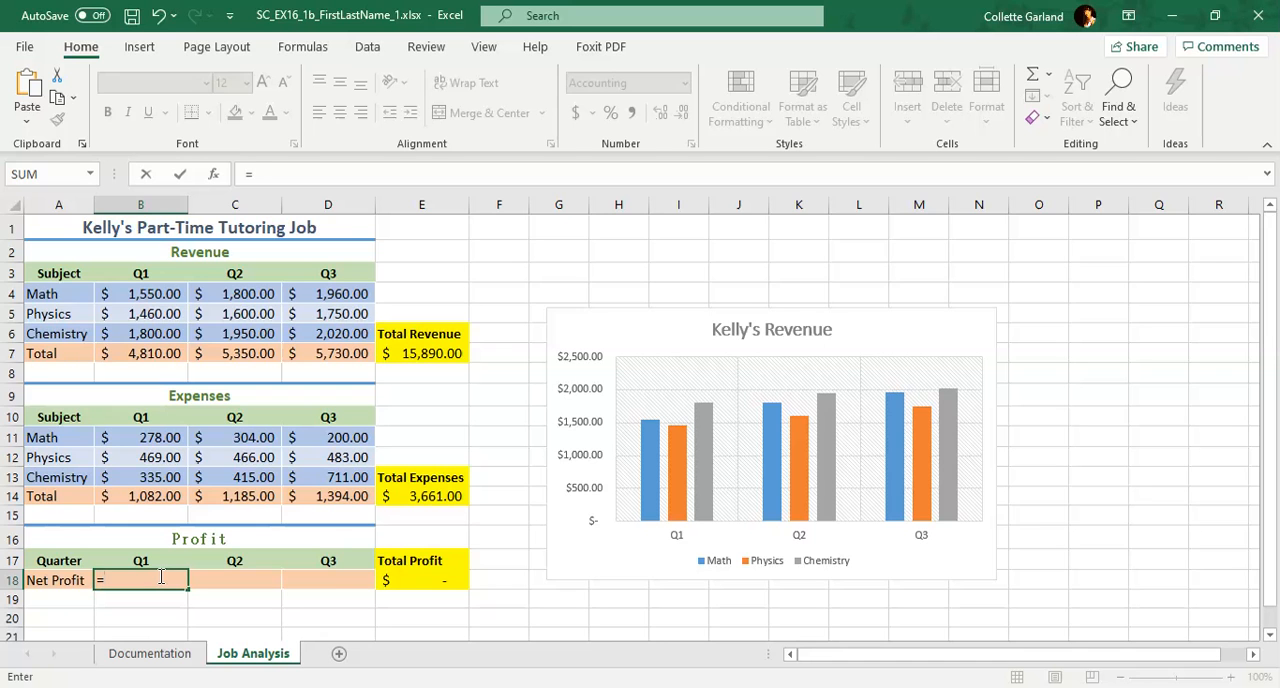
pyautogui.write('B7-B14')
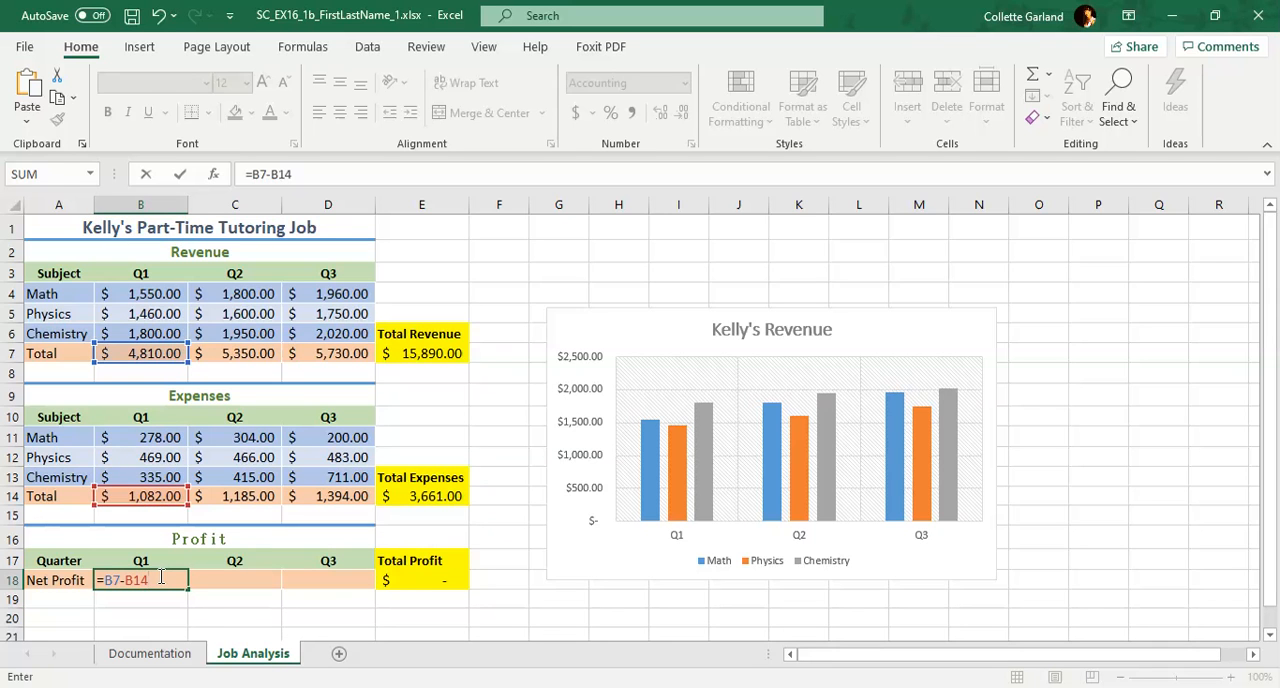
pyautogui.press('Return')
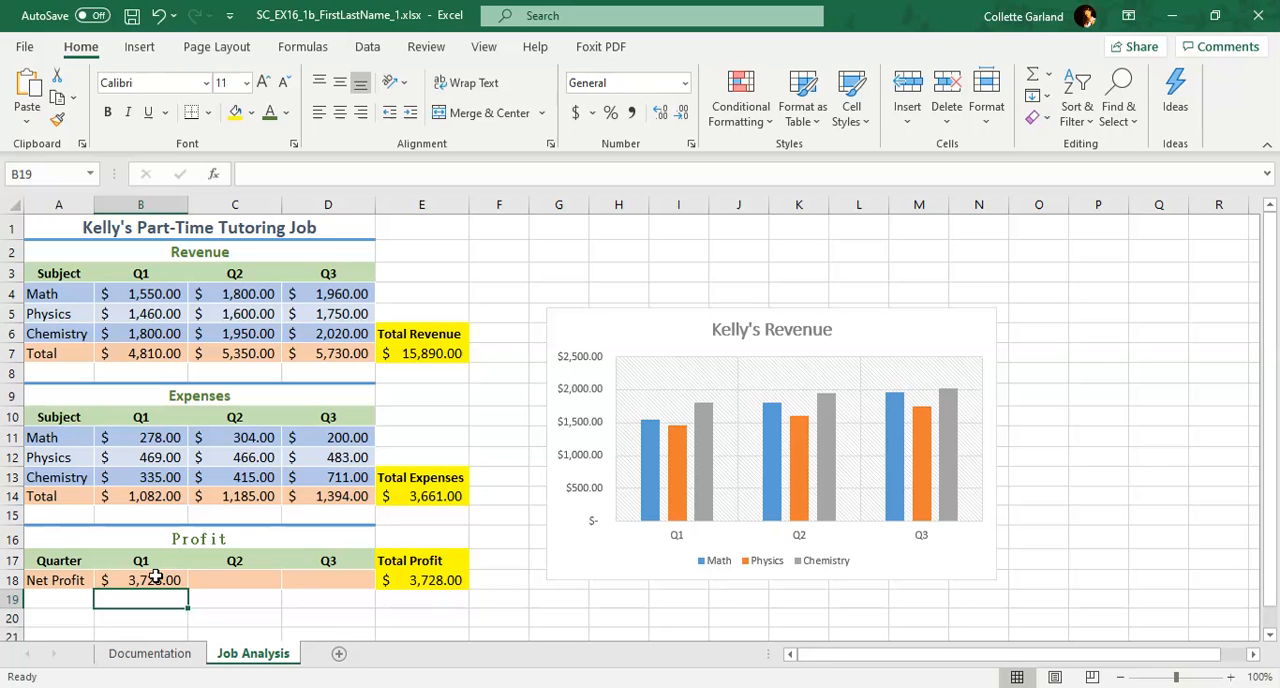
# Copy the Q1 net profit formula from B18 across to C18:D18 and check the copied formulas
pyautogui.click(268, 581)
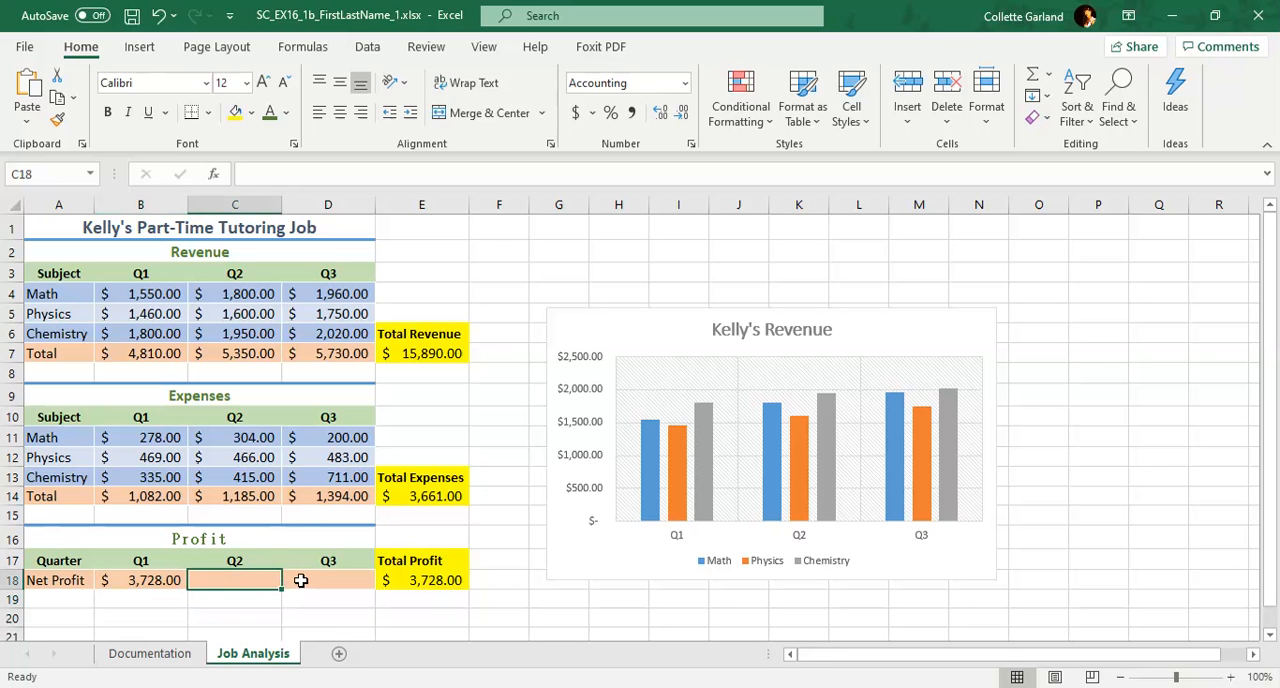
pyautogui.click(300, 579)
pyautogui.click(146, 581)
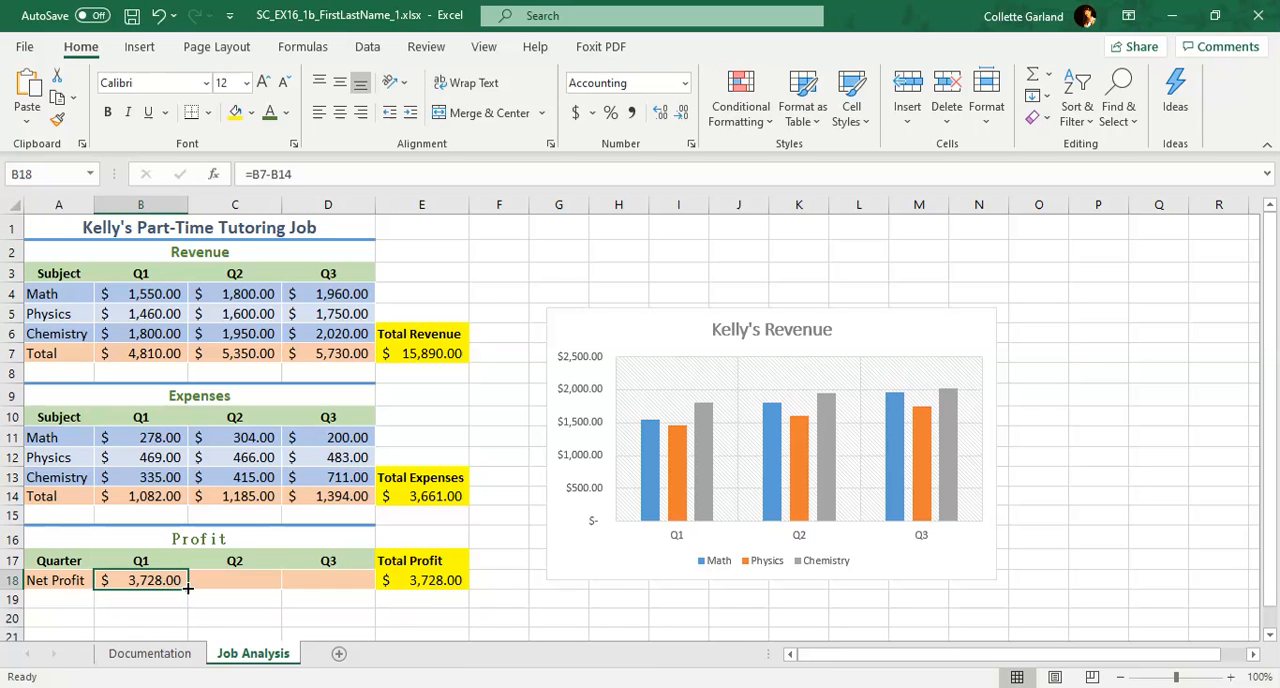
pyautogui.moveTo(187, 590); pyautogui.dragTo(336, 584)
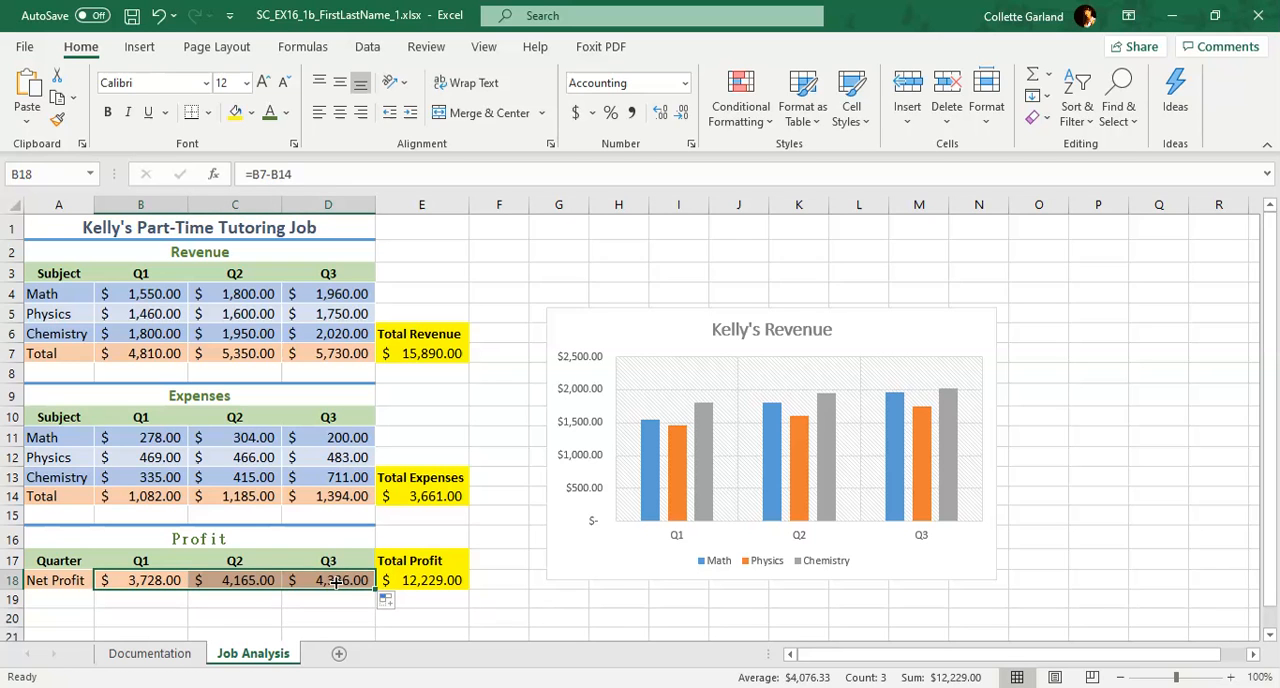
pyautogui.click(254, 584)
pyautogui.click(318, 584)
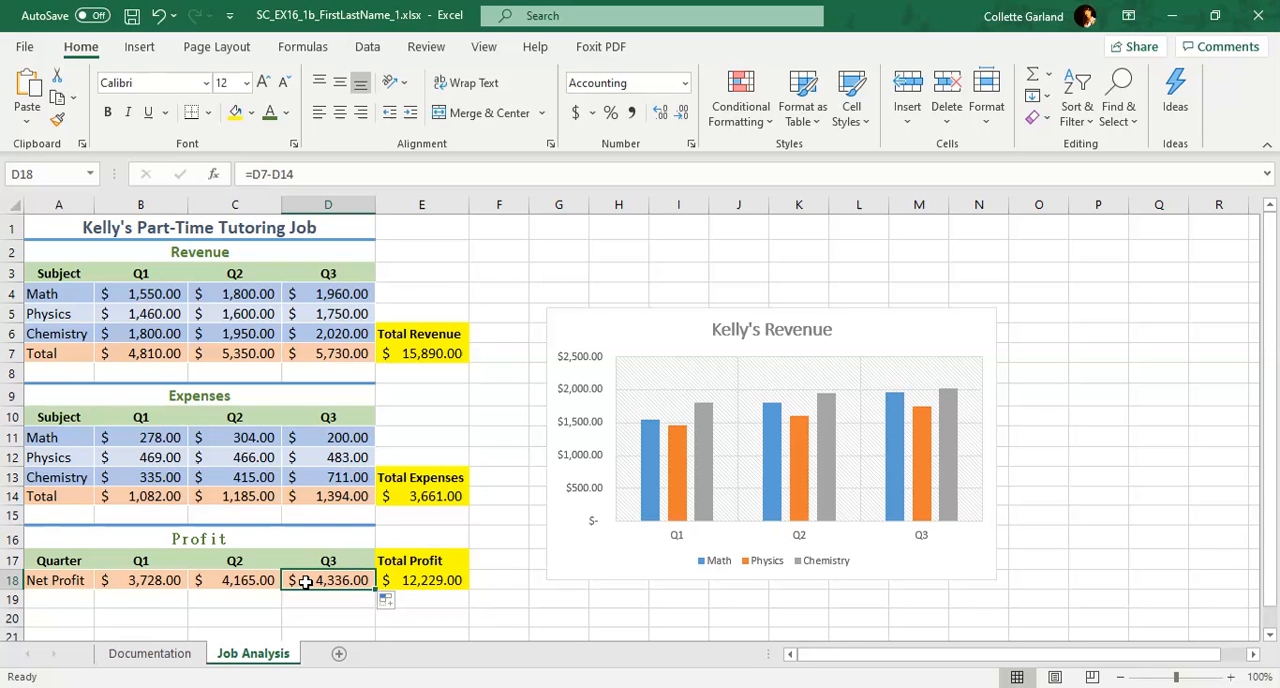
# Set the Job Analysis sheet's tab color to the standard color Blue
pyautogui.rightClick(245, 660)
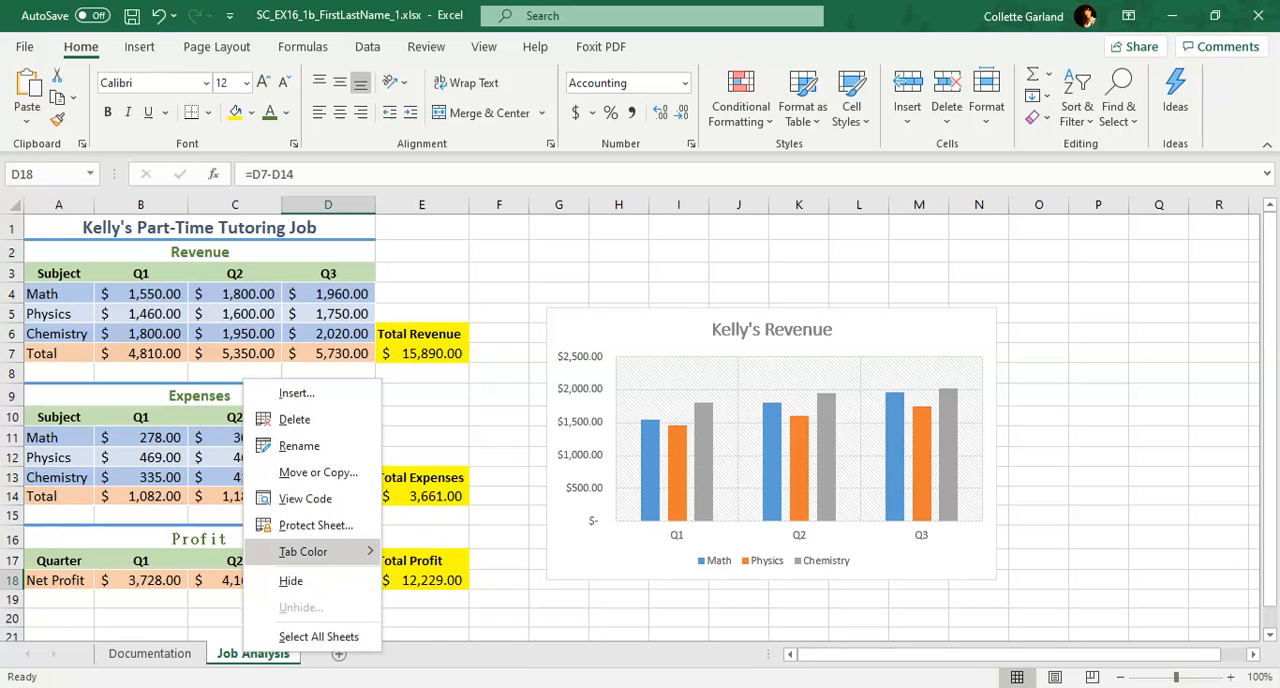
pyautogui.moveTo(310, 551)
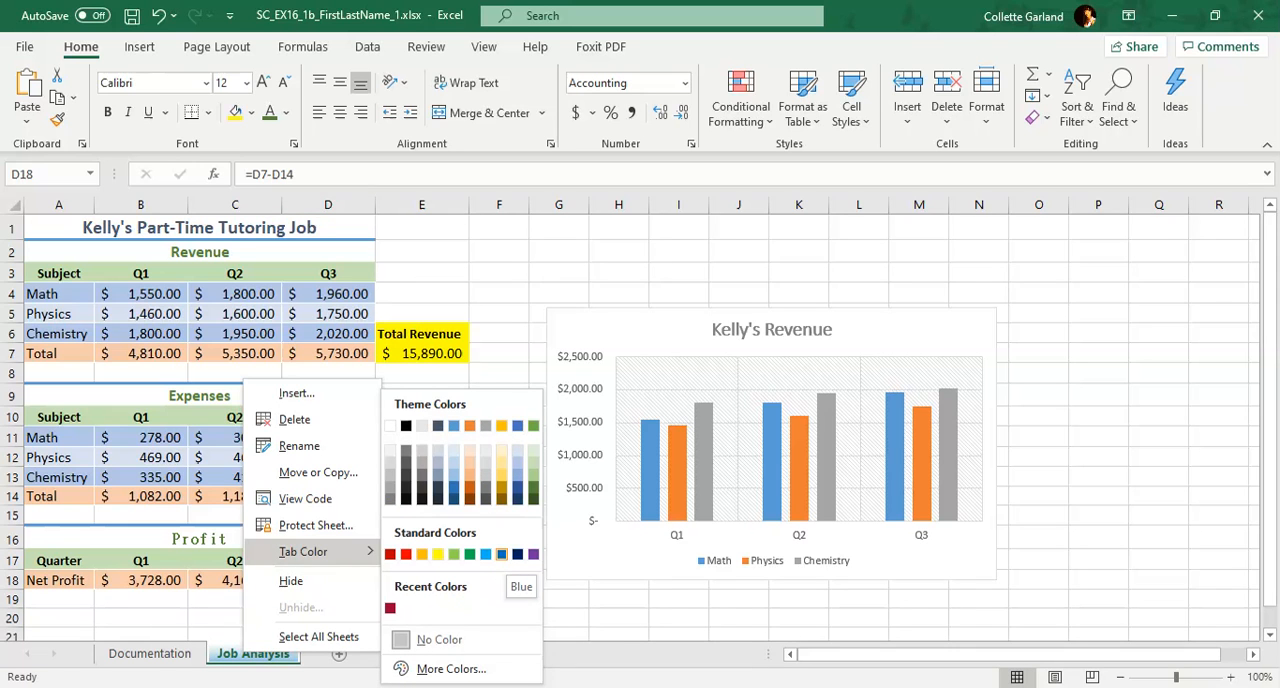
pyautogui.click(502, 554)
pyautogui.click(460, 555)
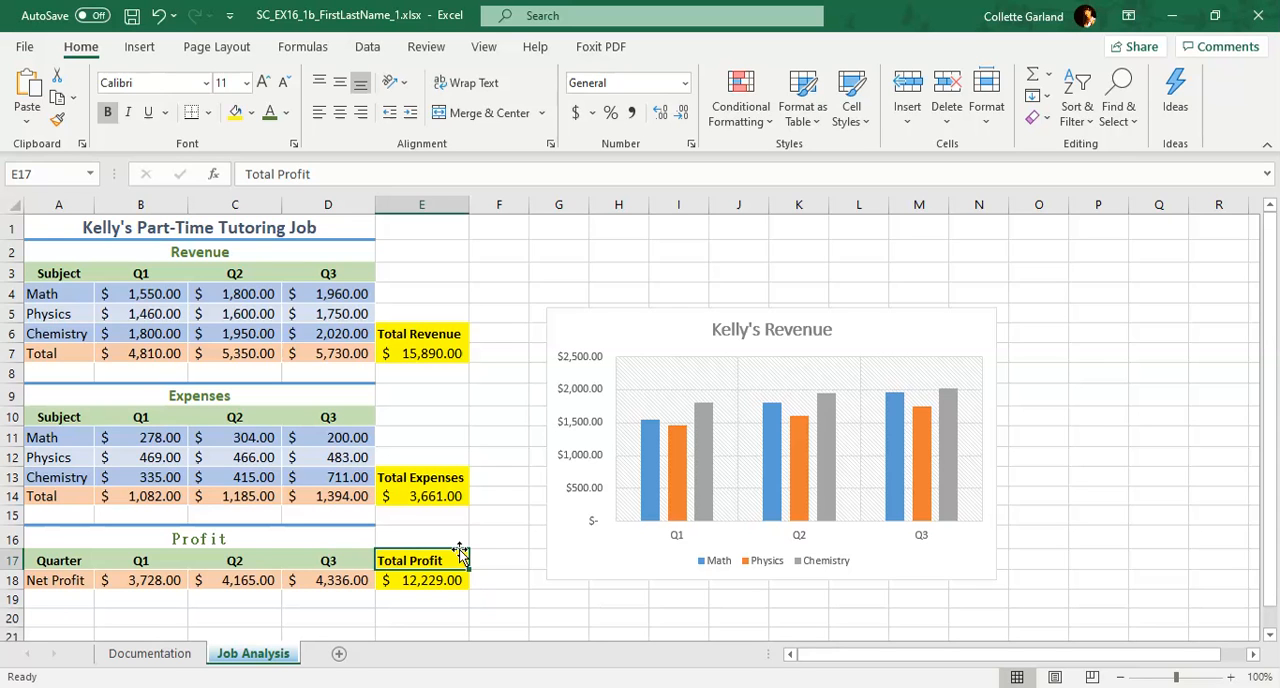
# Apply chart Style 2 to the Kelly's Revenue column chart
pyautogui.click(902, 329)
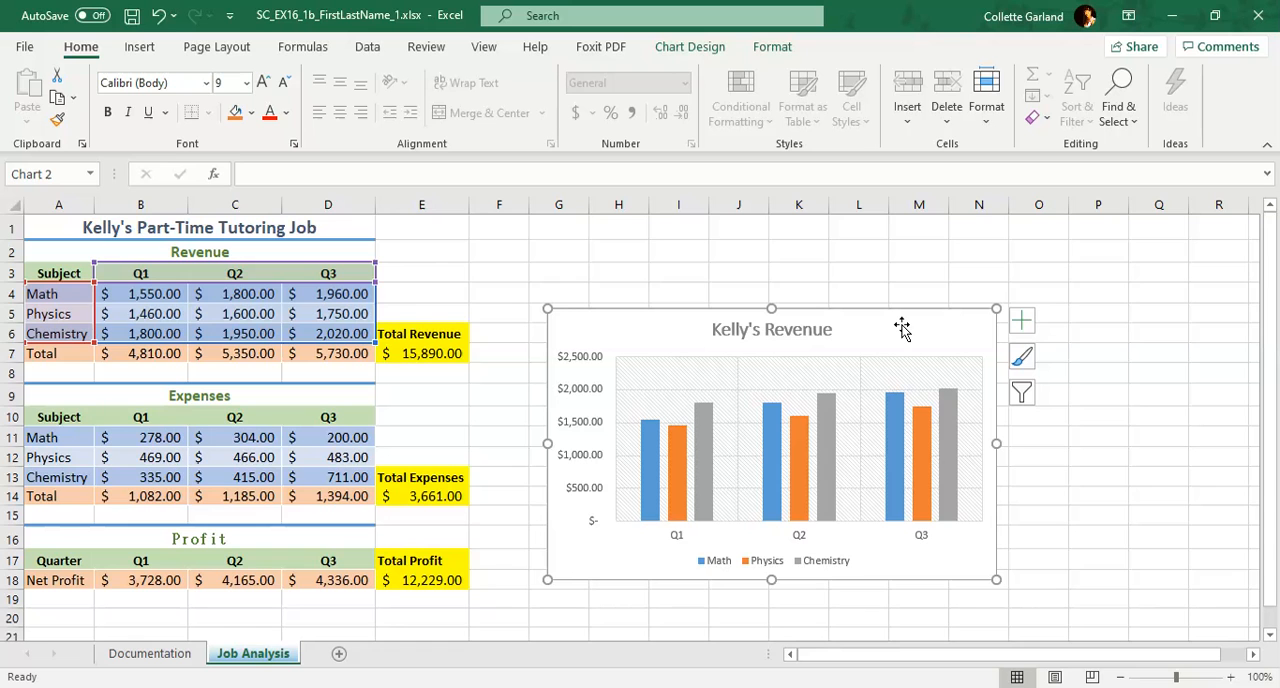
pyautogui.click(715, 47)
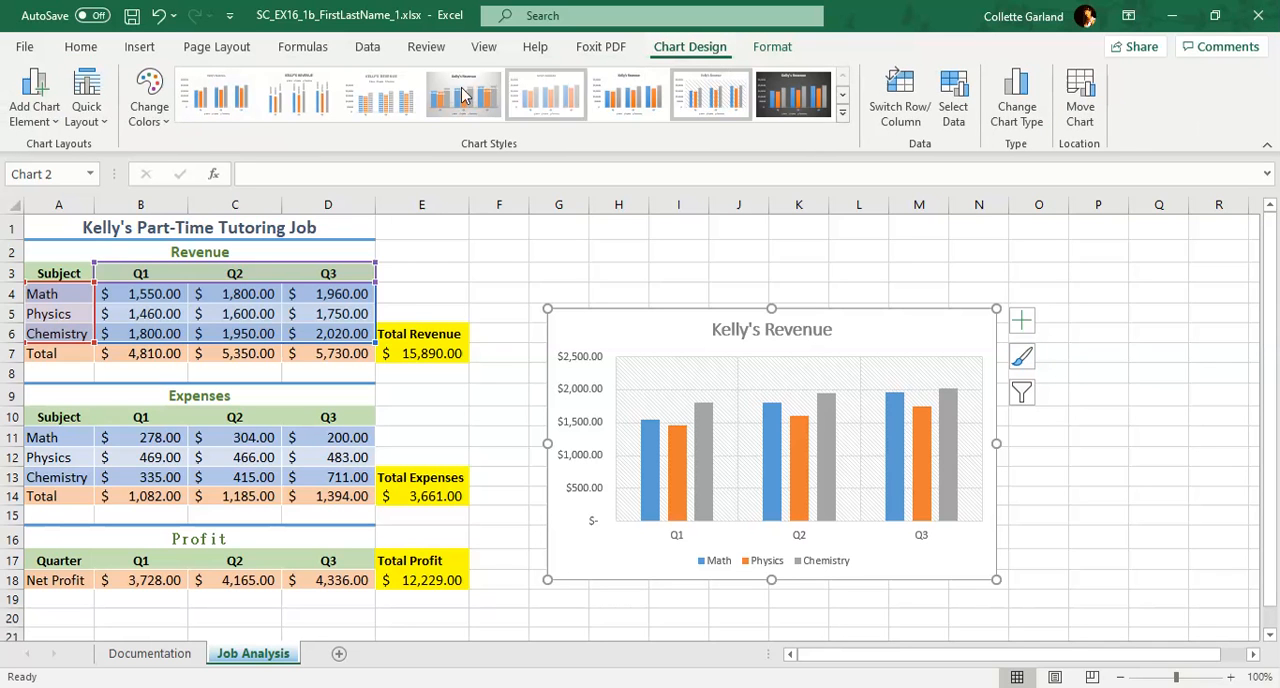
pyautogui.click(705, 245)
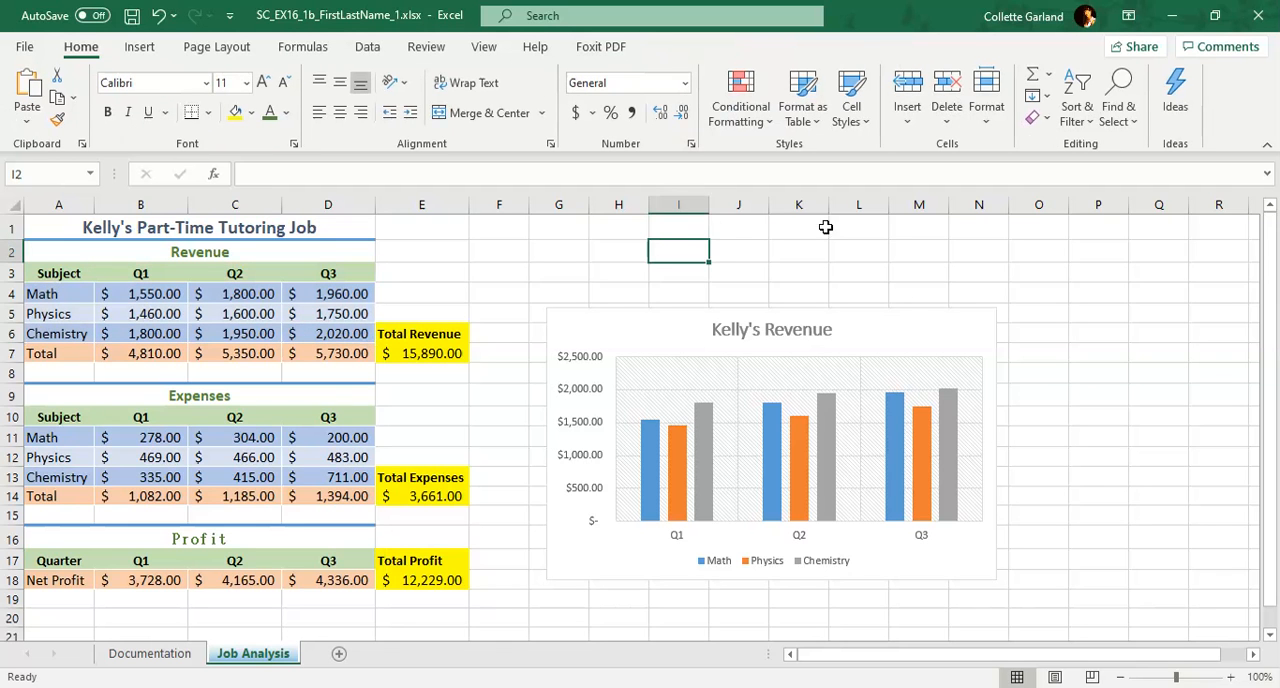
pyautogui.click(937, 332)
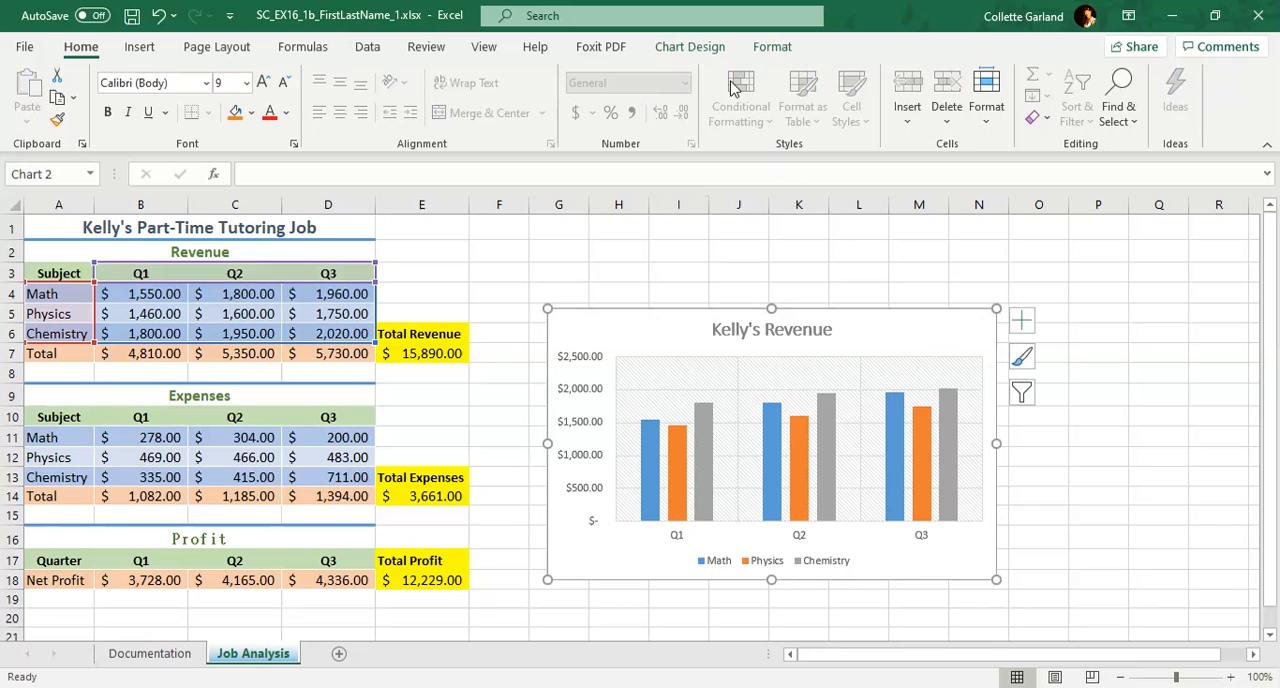
pyautogui.click(702, 47)
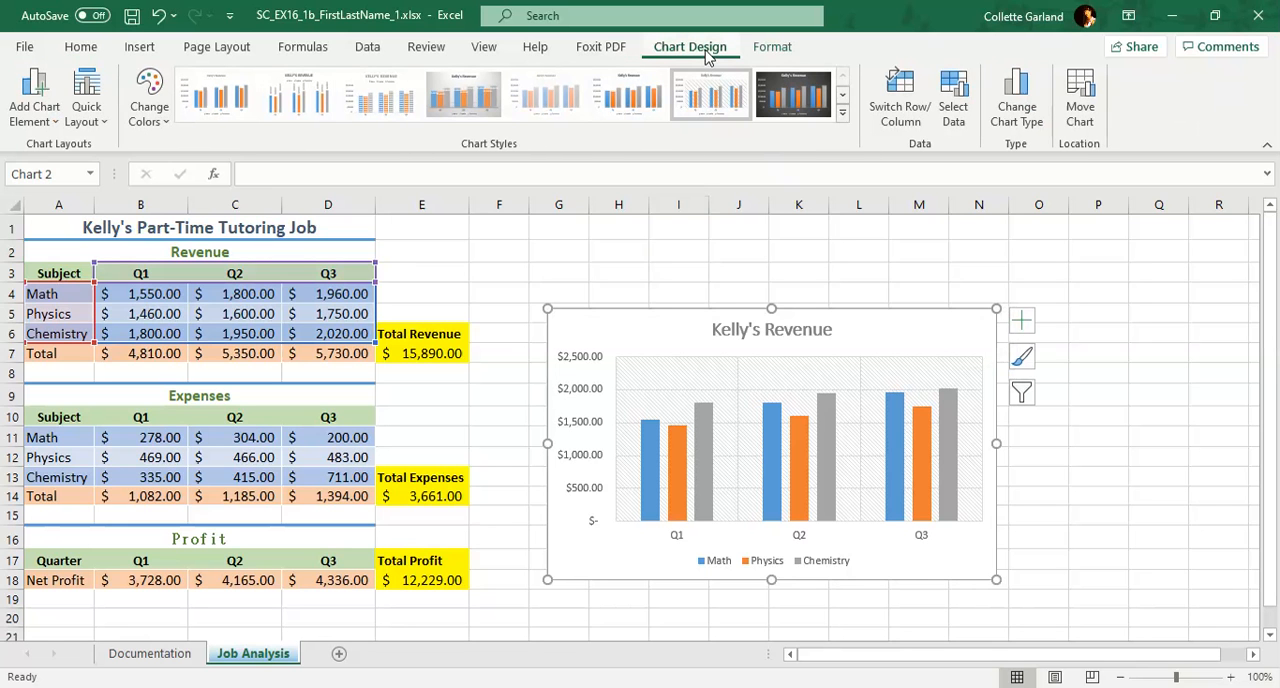
pyautogui.click(288, 98)
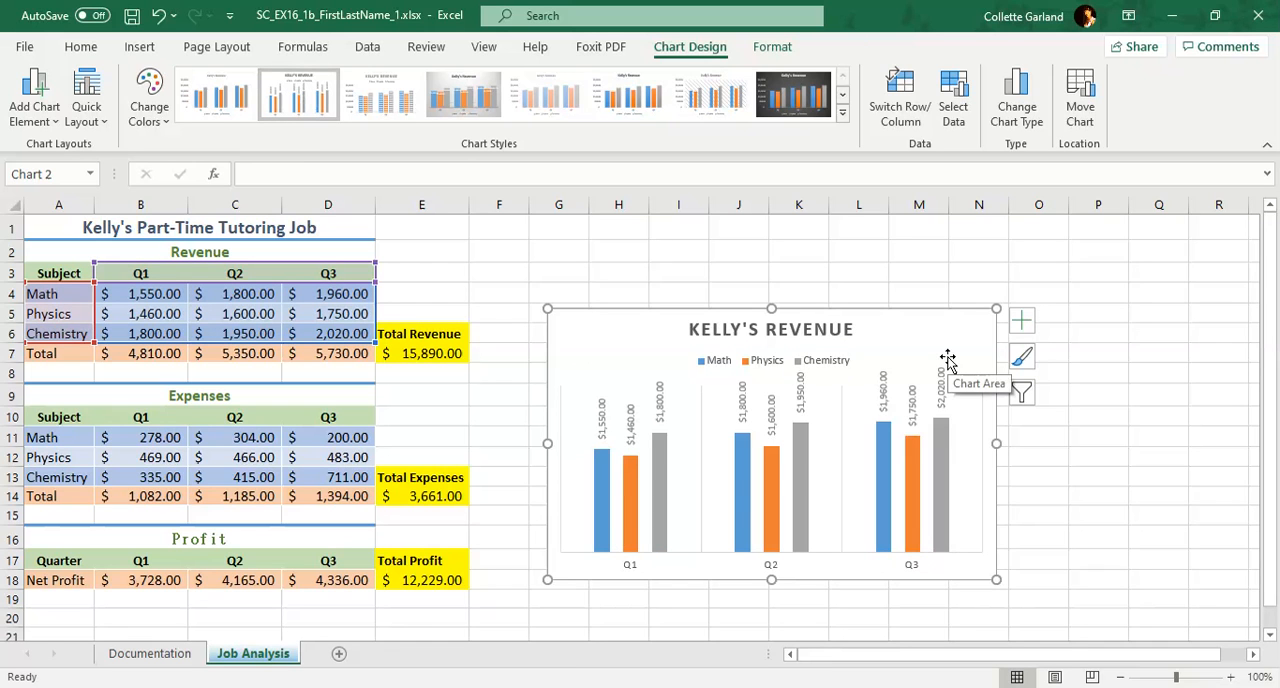
# Move the Kelly's Revenue chart to a new chart sheet named Q1-Q3 Revenue
pyautogui.click(1090, 126)
pyautogui.click(716, 314)
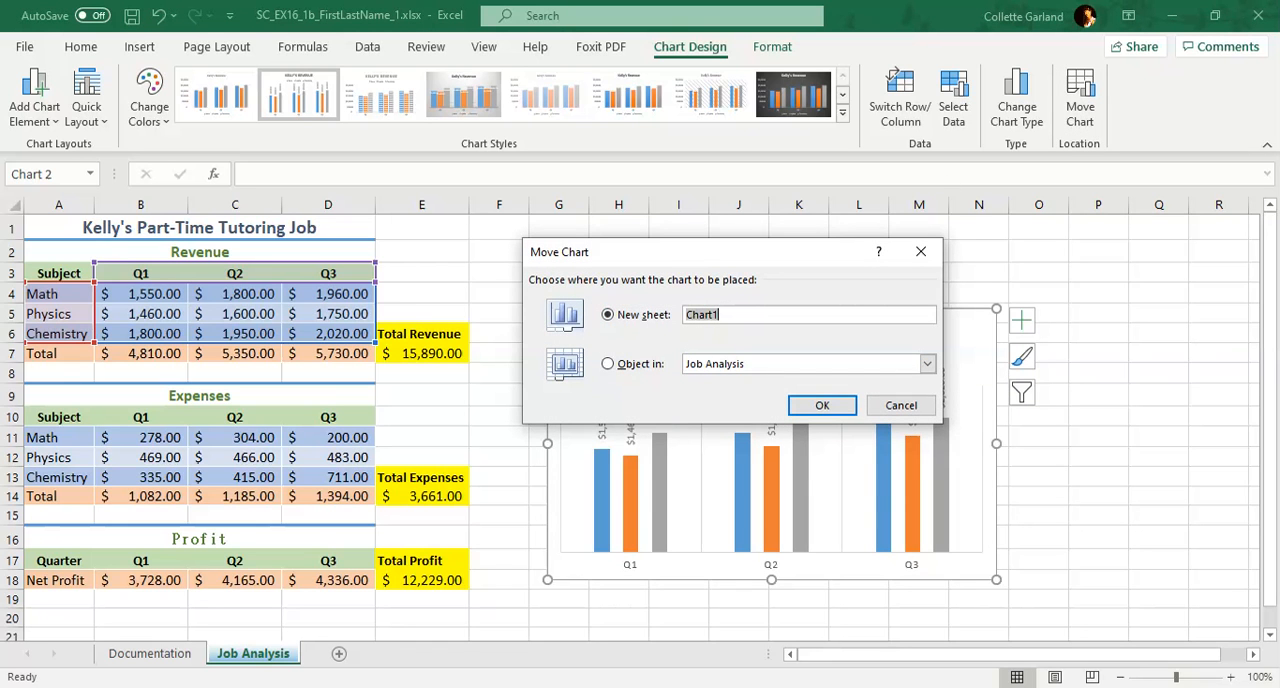
pyautogui.write('Q1-Q3 Revenue')
pyautogui.click(822, 405)
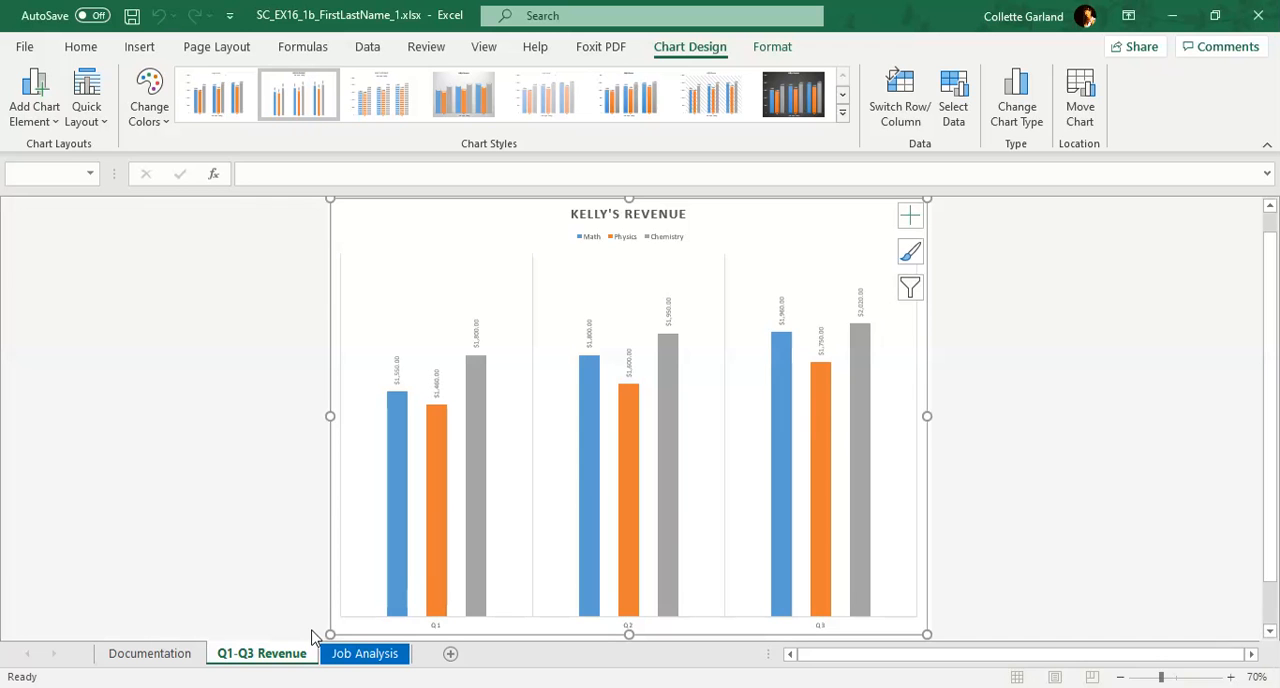
# Insert a 2-D pie chart on the Job Analysis sheet from the expense subjects A11:A13 and Q3 amounts D11:D13
pyautogui.click(352, 650)
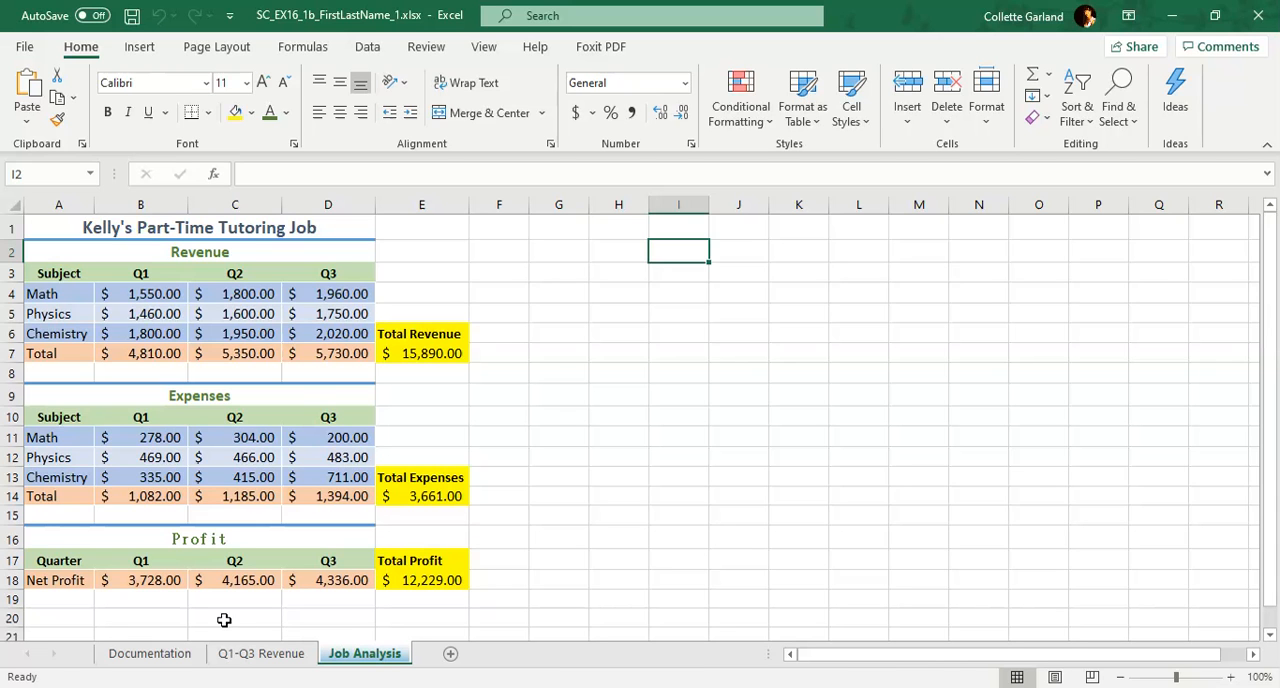
pyautogui.moveTo(65, 441); pyautogui.dragTo(65, 476)
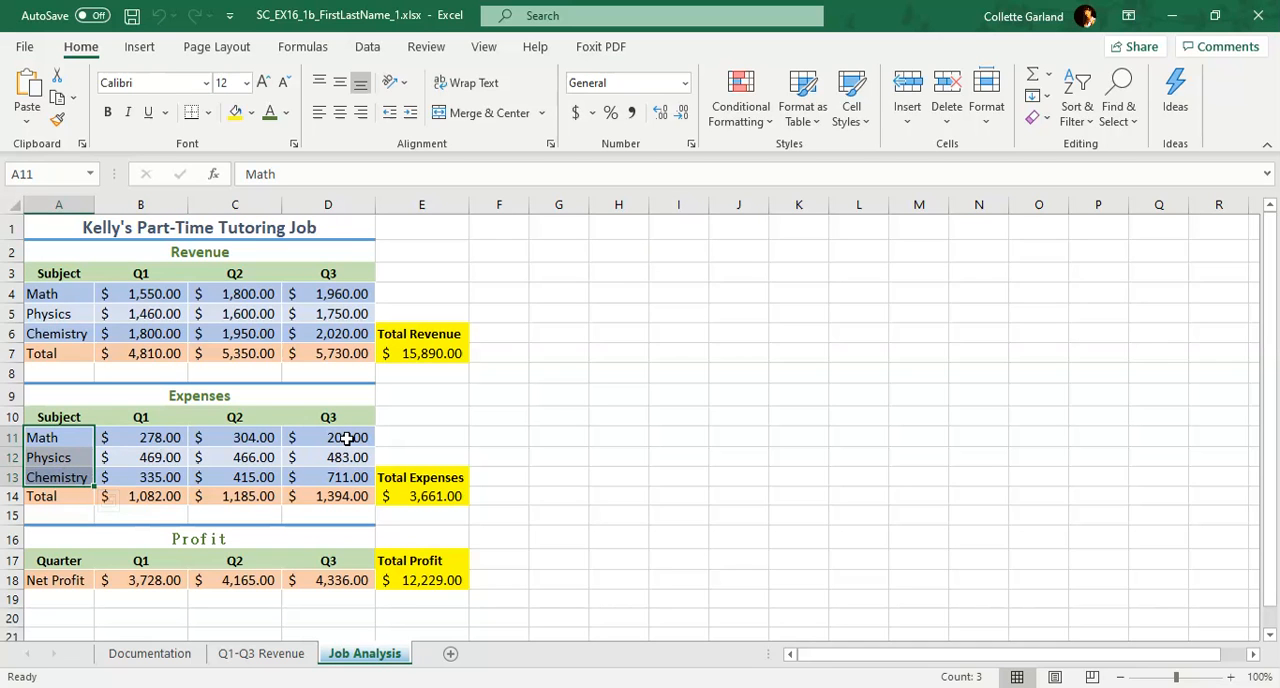
pyautogui.moveTo(346, 437); pyautogui.dragTo(345, 477)
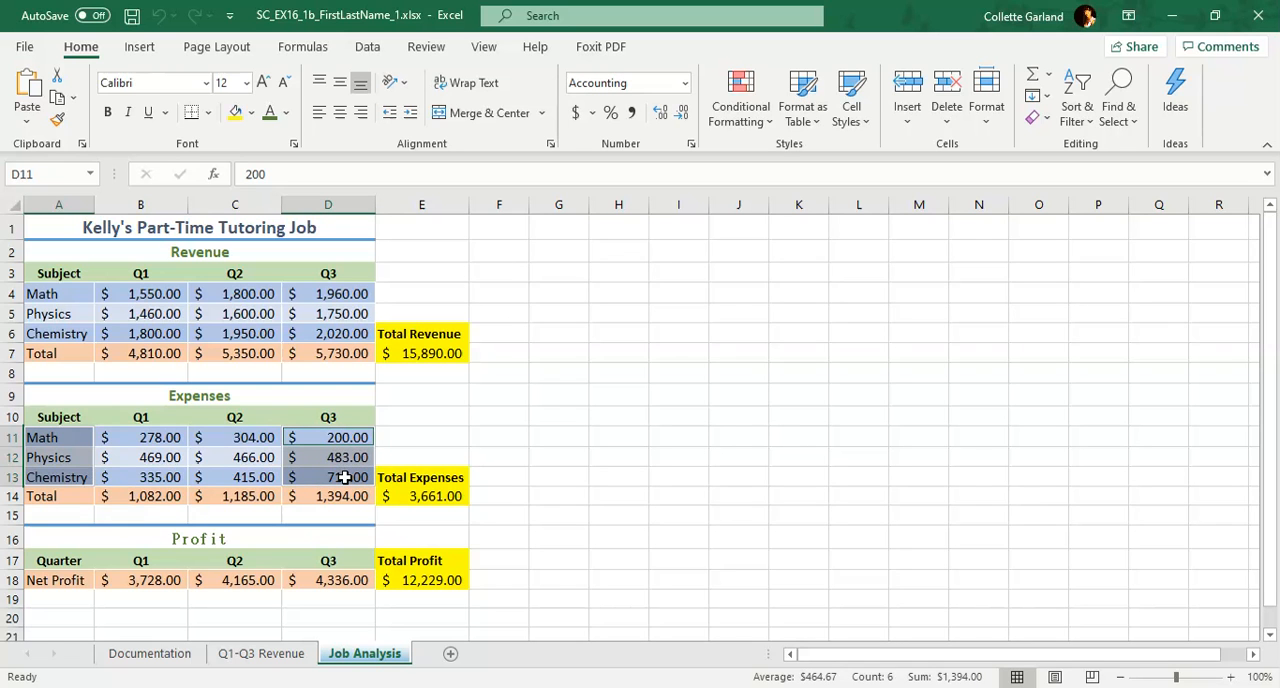
pyautogui.click(140, 47)
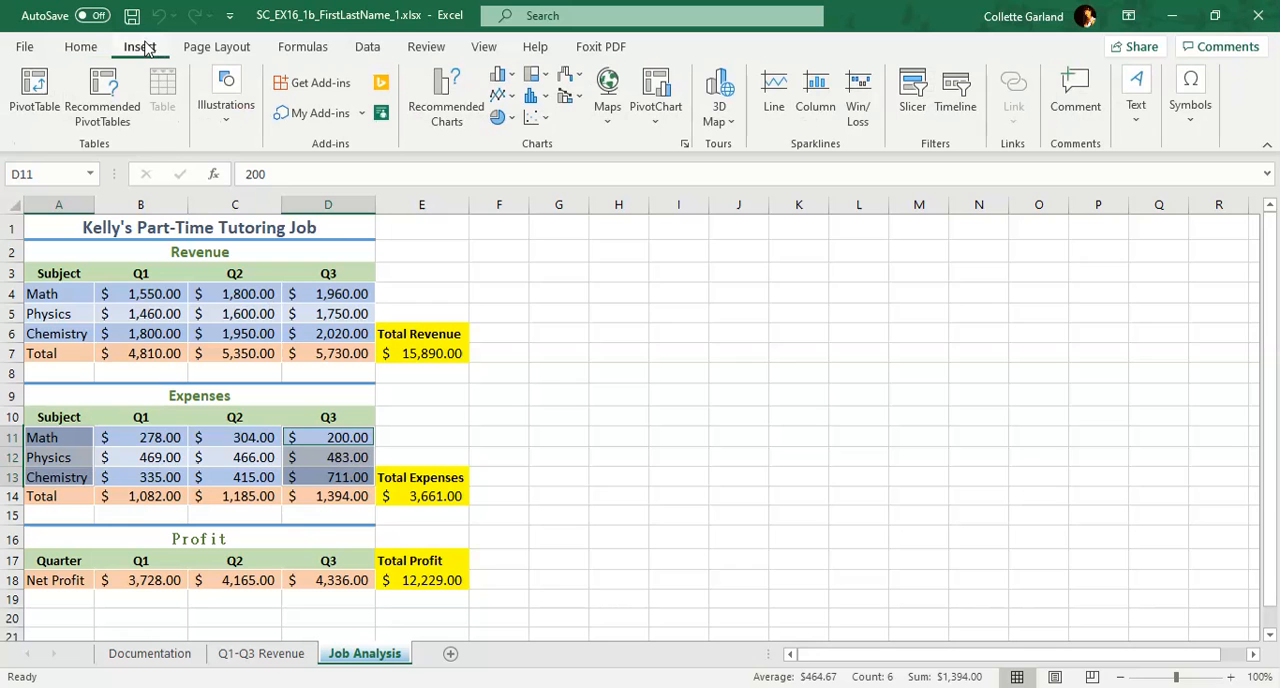
pyautogui.click(513, 119)
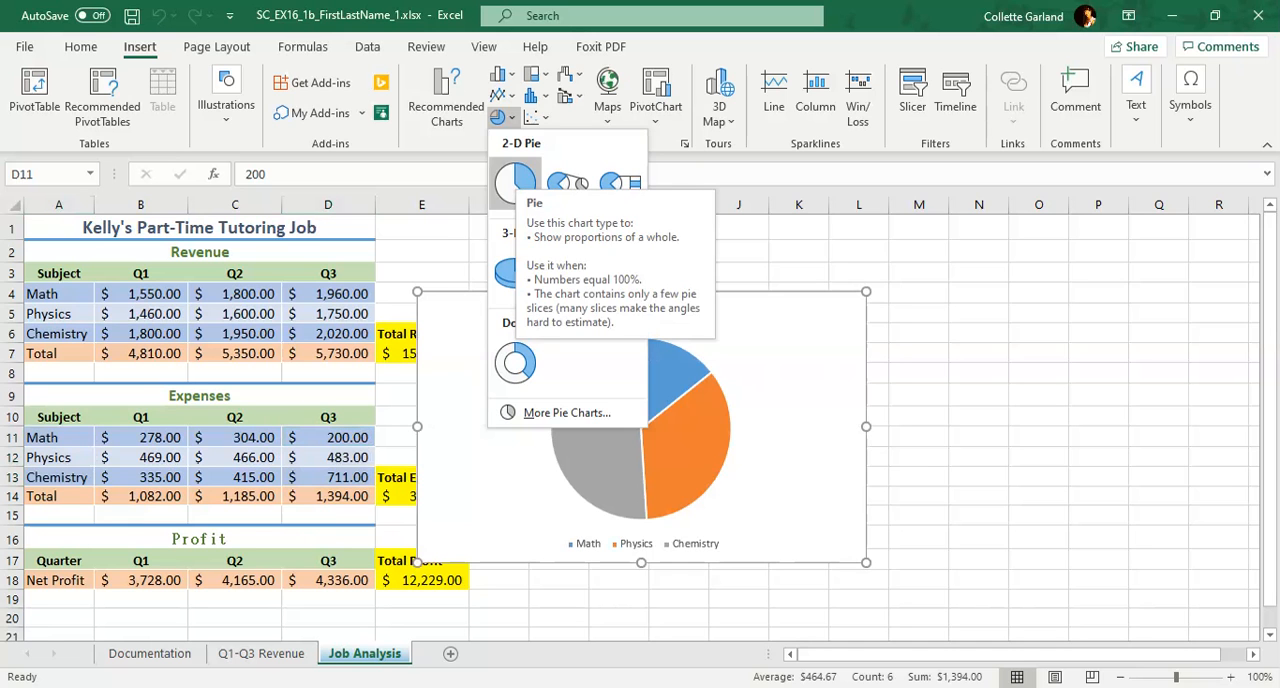
pyautogui.click(515, 180)
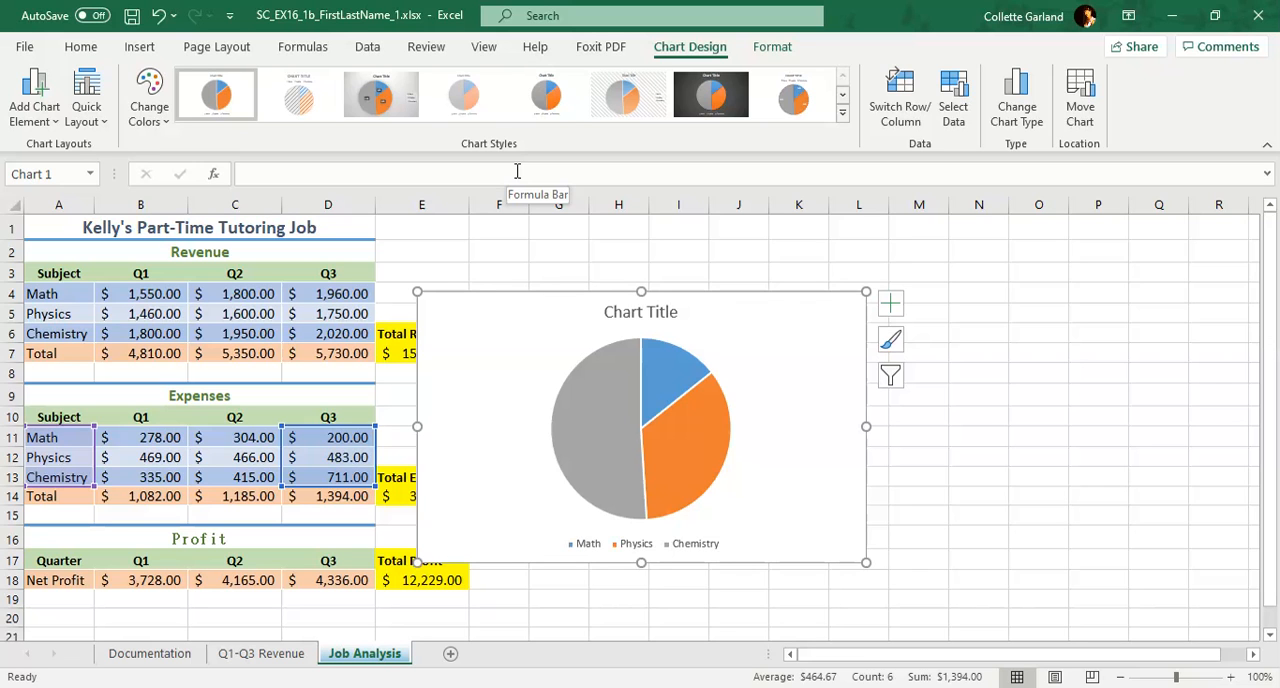
# Change the pie chart's title to "Expenses in Q3" and close the formatting pane
pyautogui.doubleClick(657, 314)
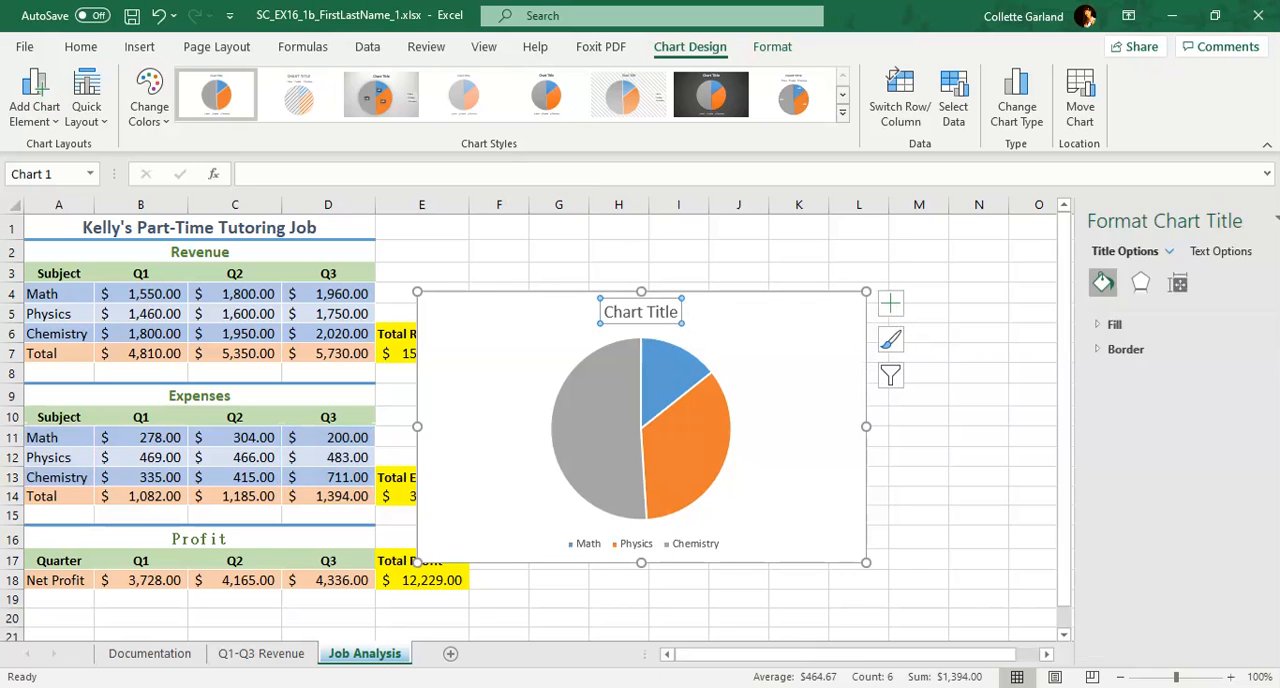
pyautogui.tripleClick(649, 313)
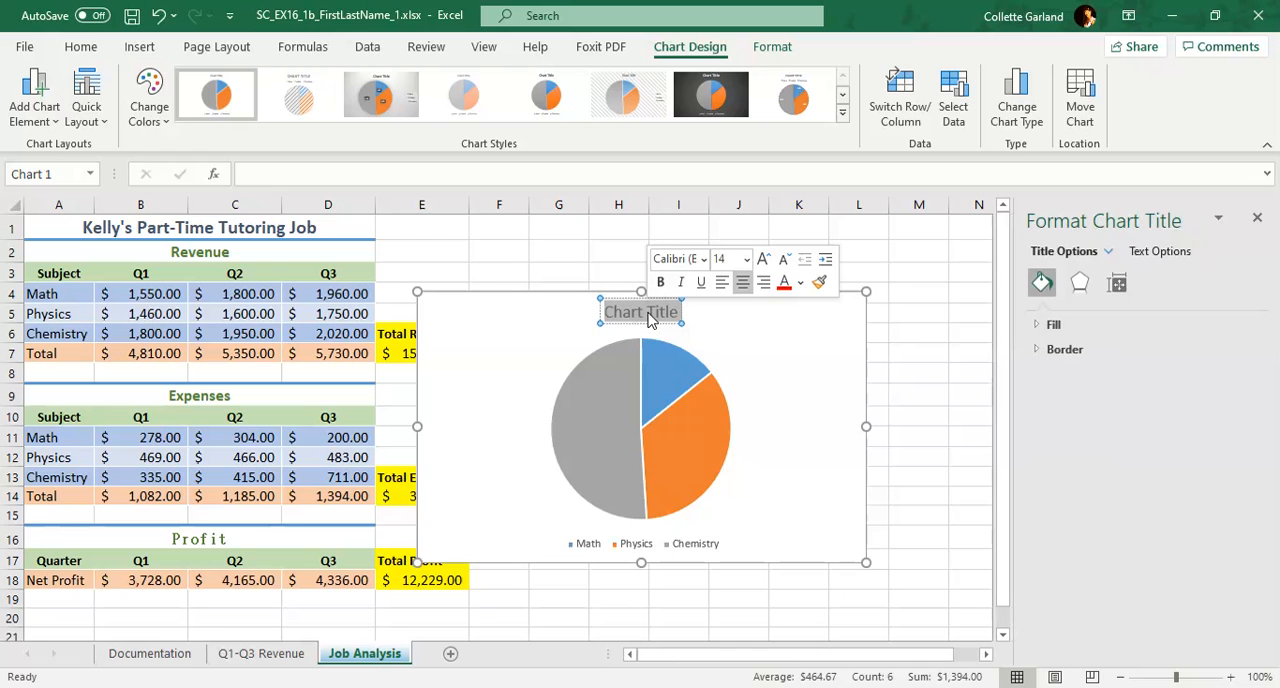
pyautogui.write('Exp')
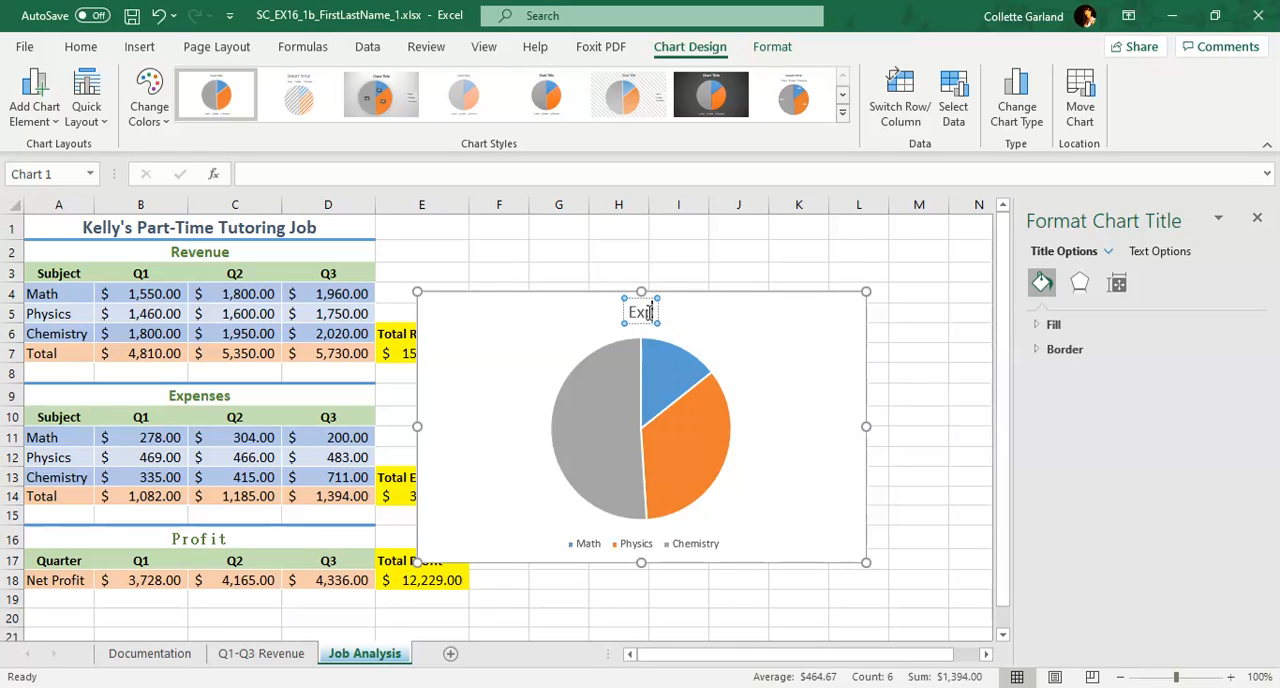
pyautogui.write('enses in')
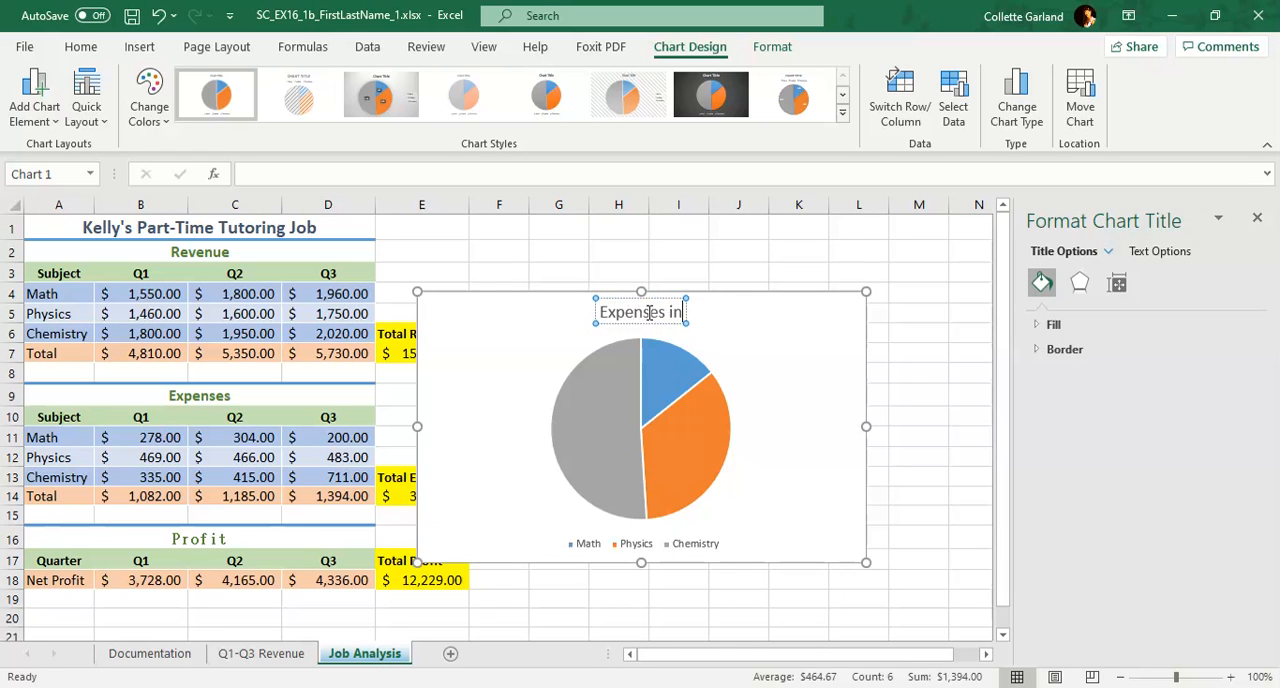
pyautogui.write(' Q3')
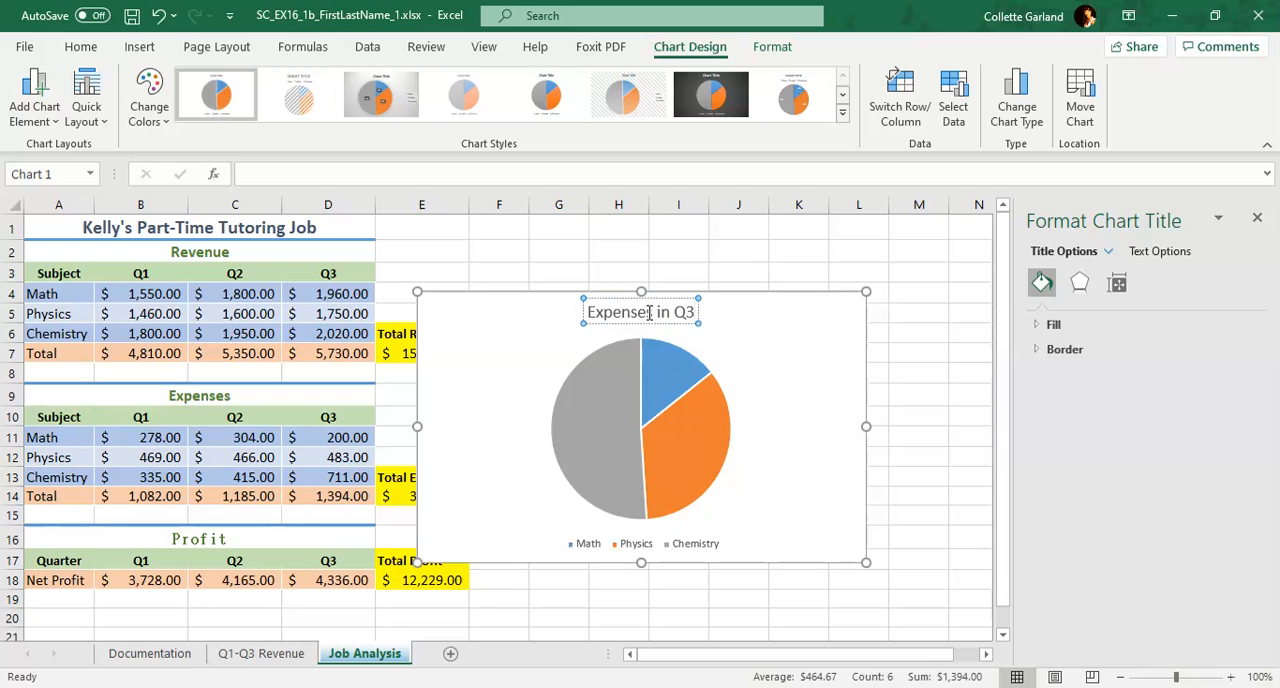
pyautogui.click(716, 315)
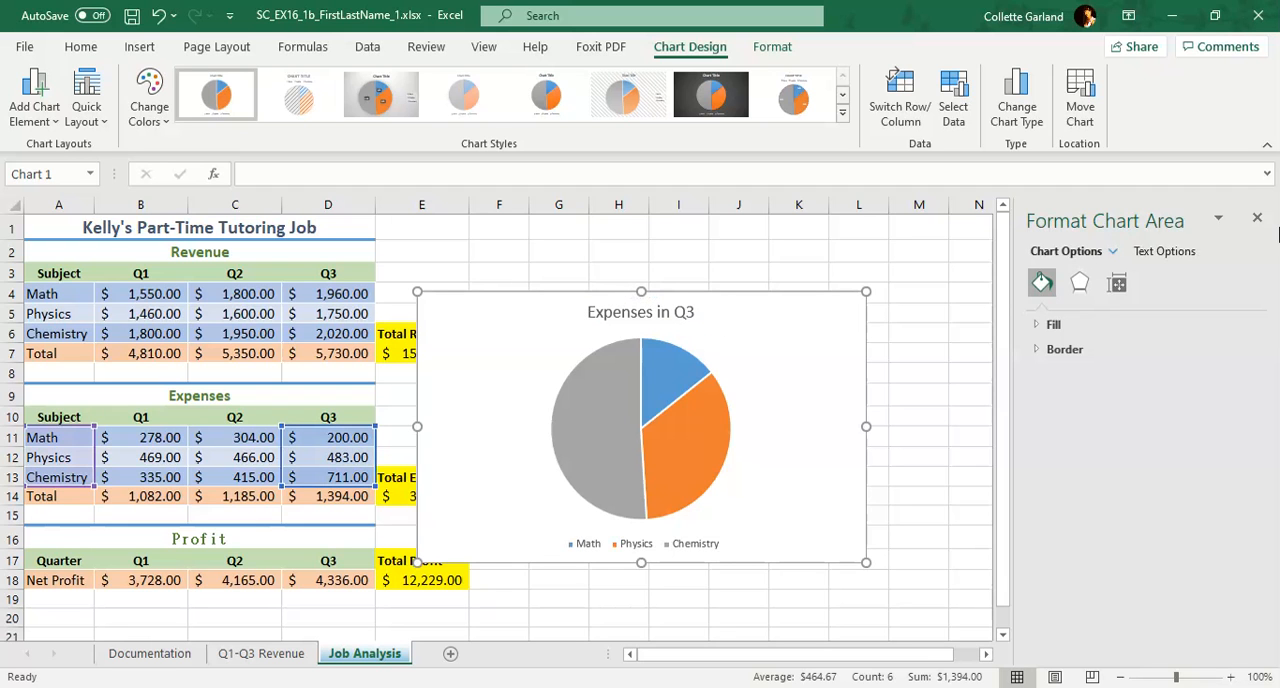
pyautogui.click(1257, 218)
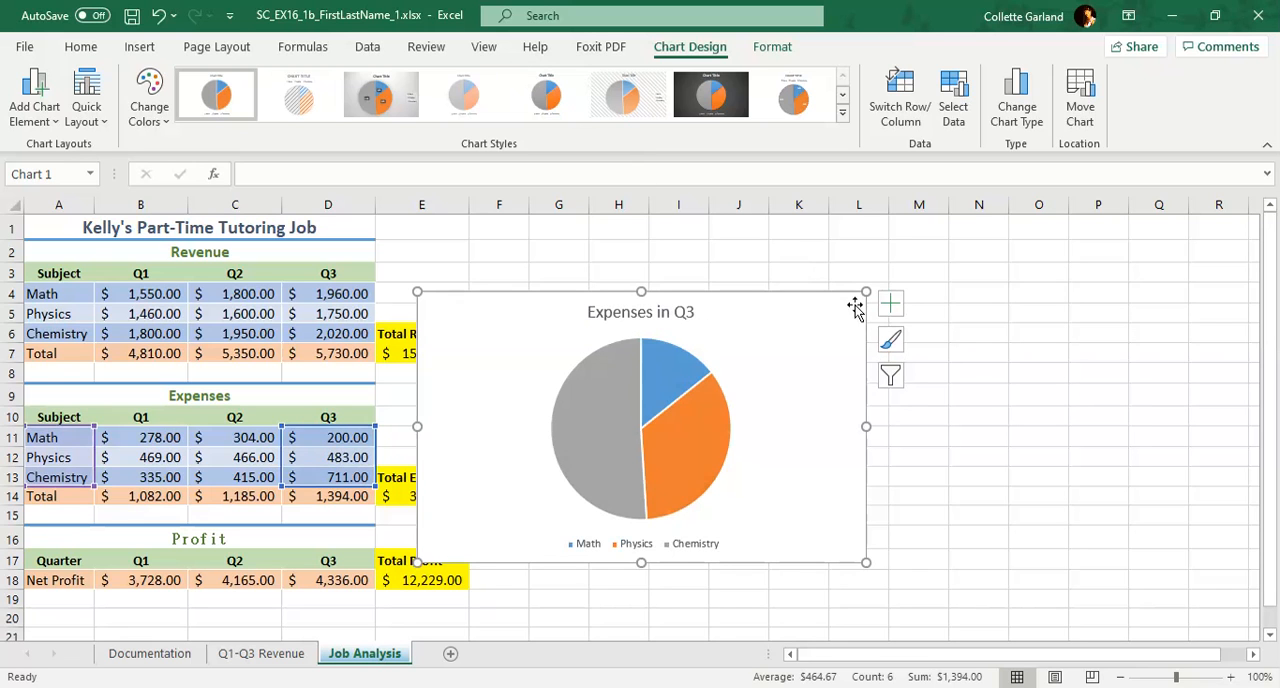
# Apply chart Style 3 to the Expenses in Q3 pie chart
pyautogui.click(890, 340)
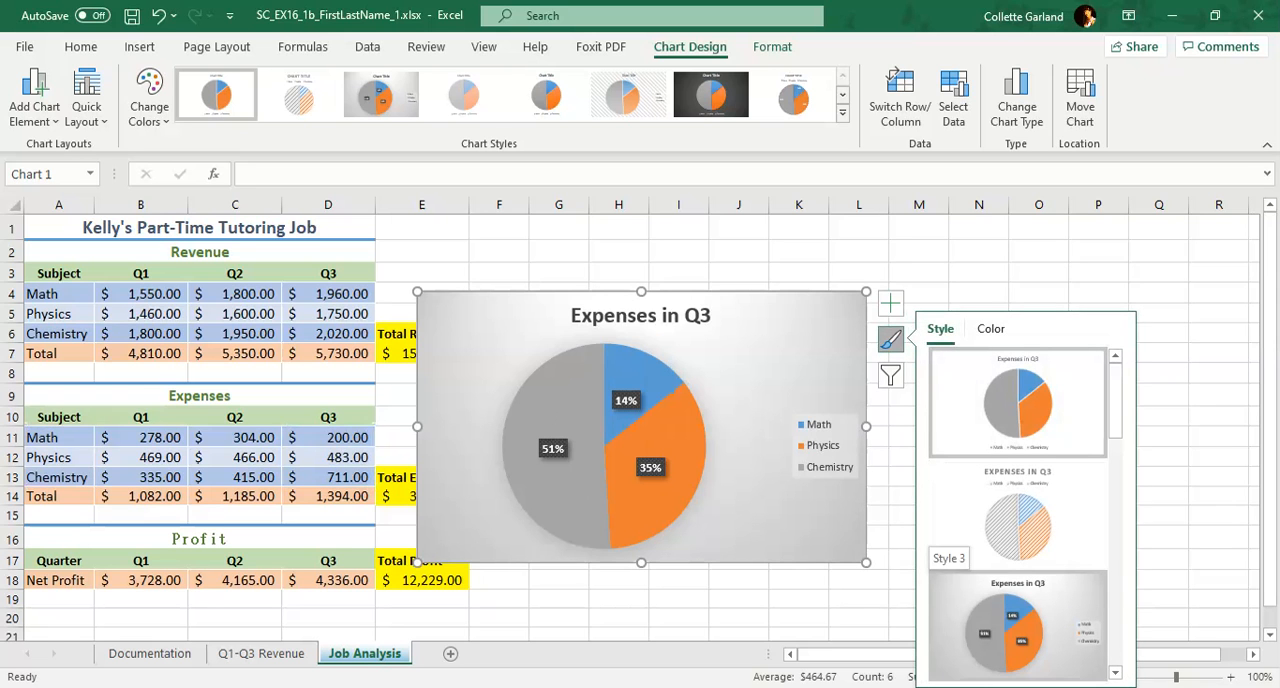
pyautogui.click(1017, 625)
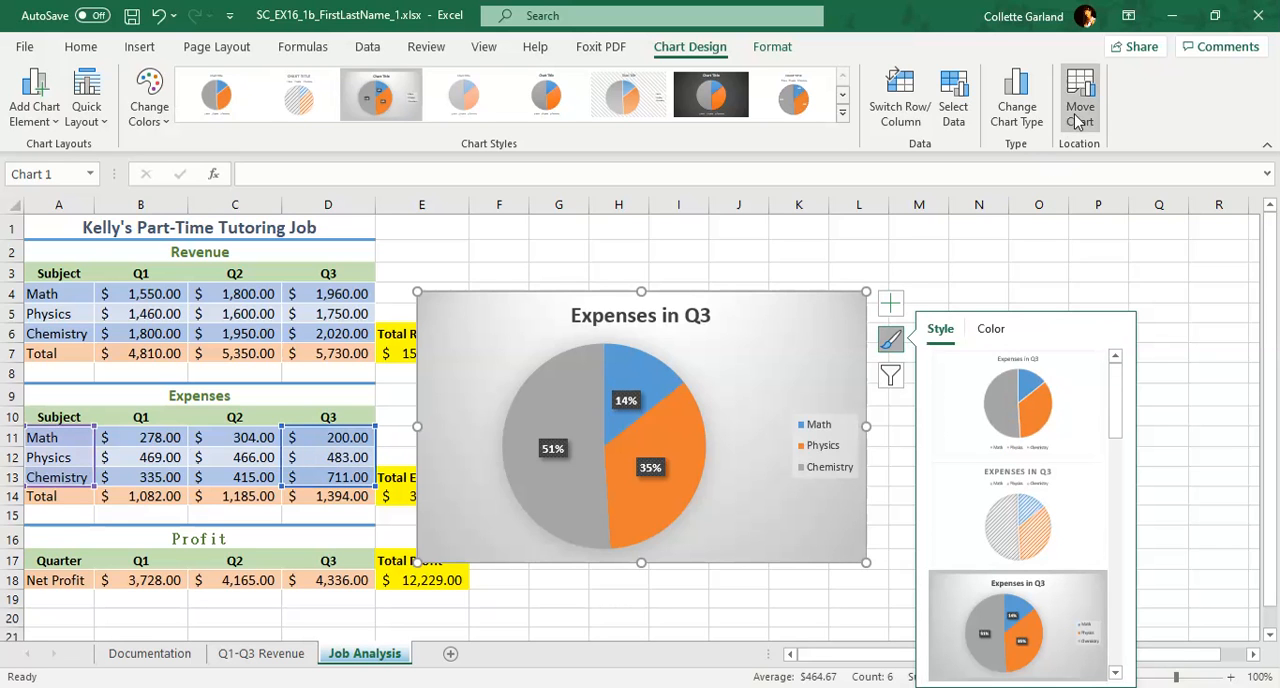
pyautogui.rightClick(769, 323)
pyautogui.press('Escape')
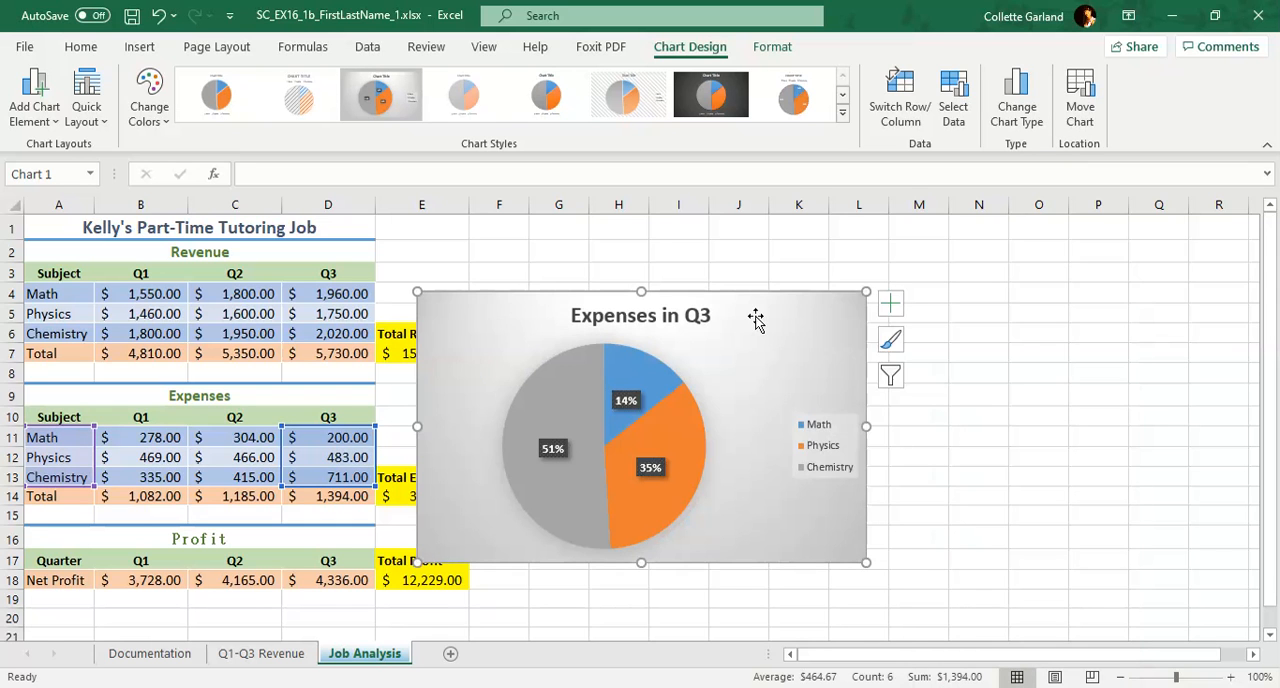
# Move the Expenses in Q3 pie chart to a new chart sheet named Q3 Expenses
pyautogui.rightClick(756, 323)
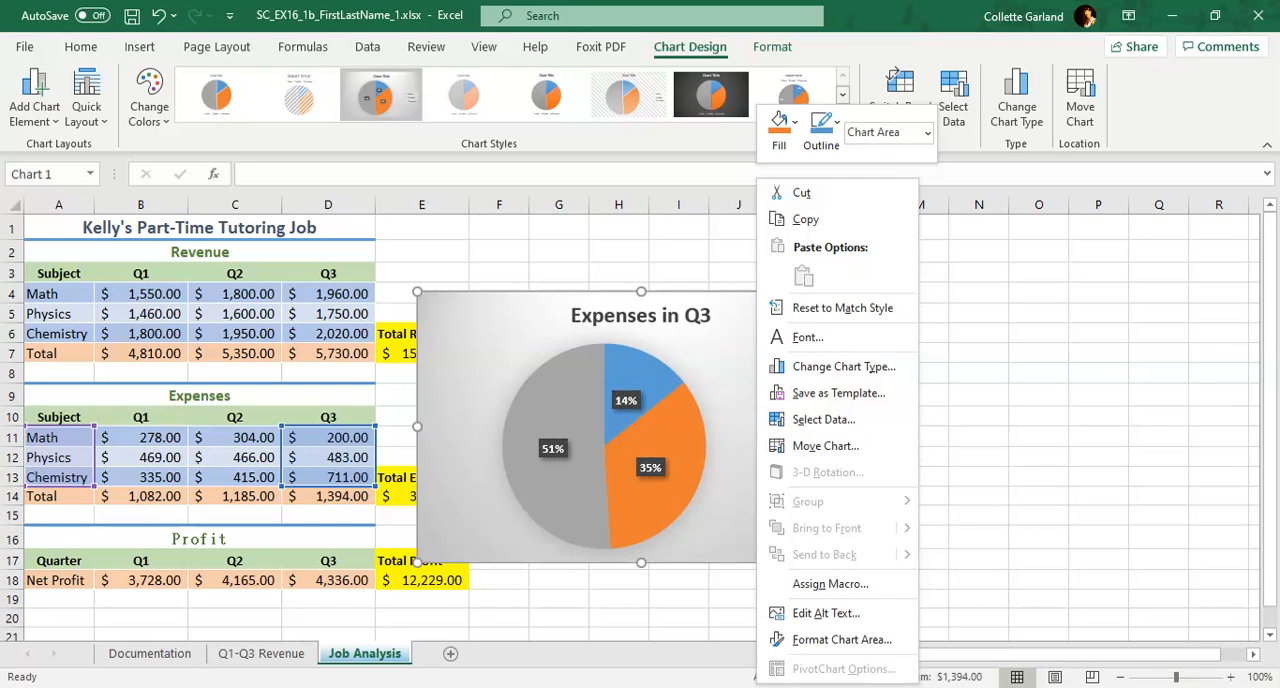
pyautogui.click(824, 446)
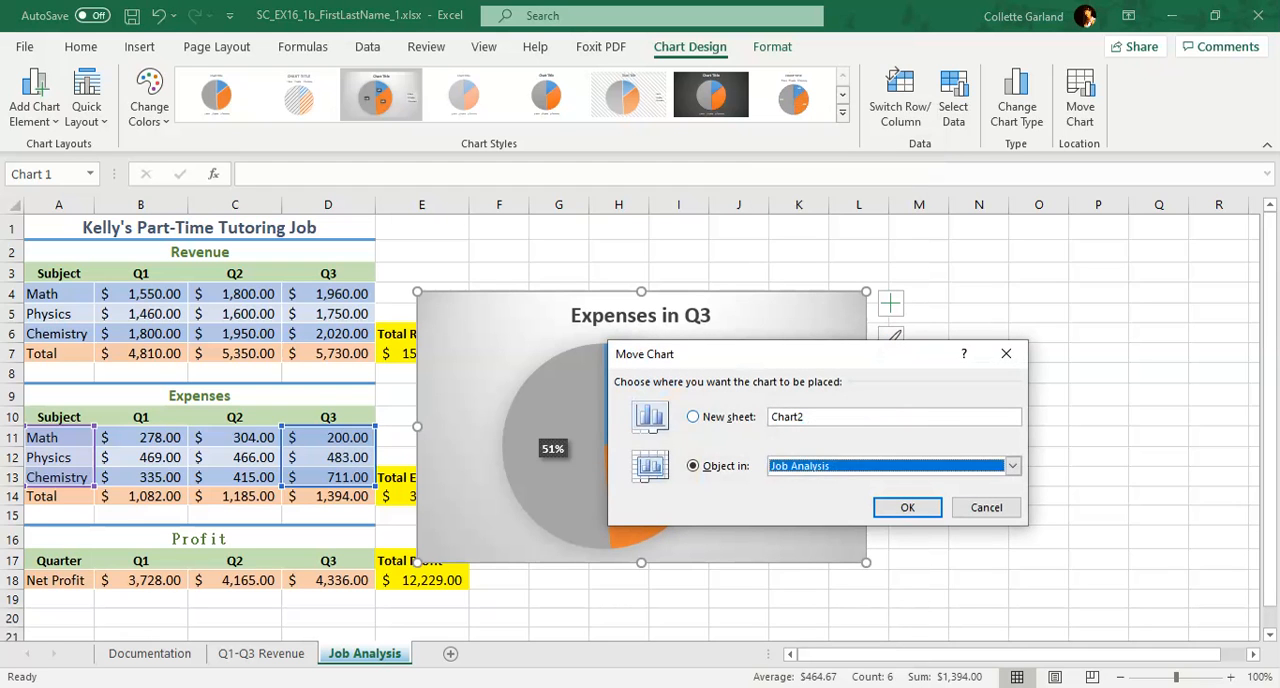
pyautogui.hotkey('alt', 's')
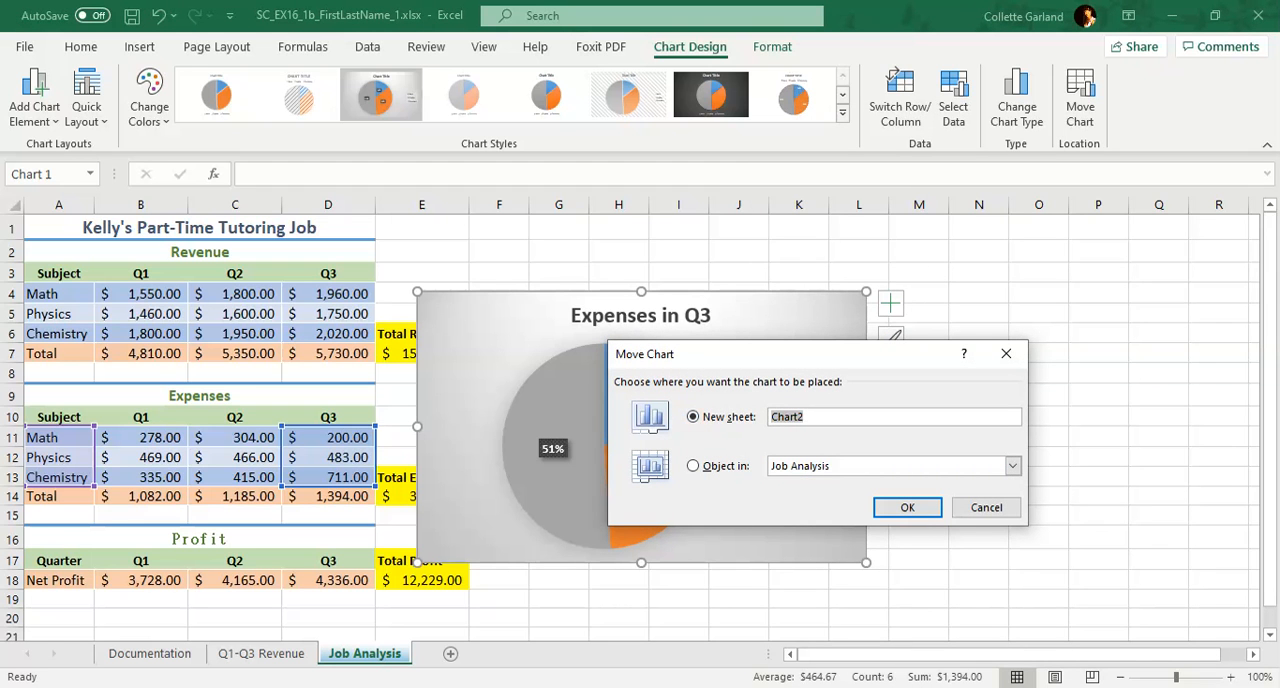
pyautogui.write('Q3 Expenses')
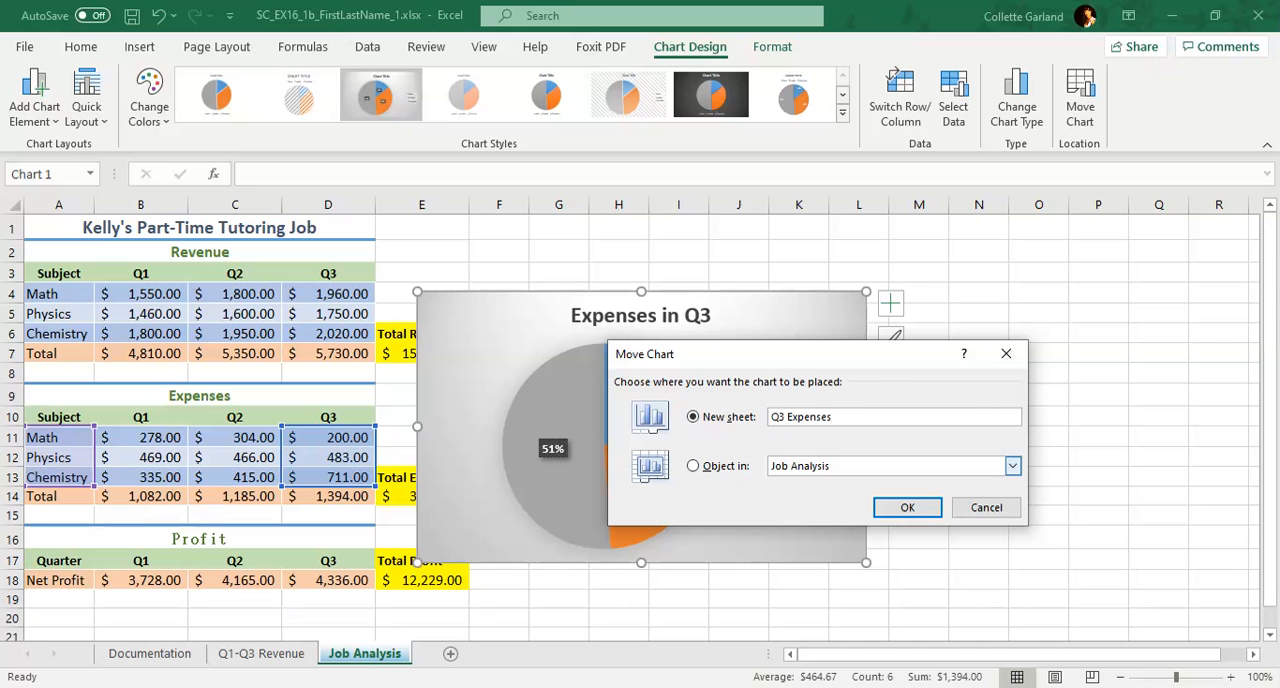
pyautogui.click(884, 509)
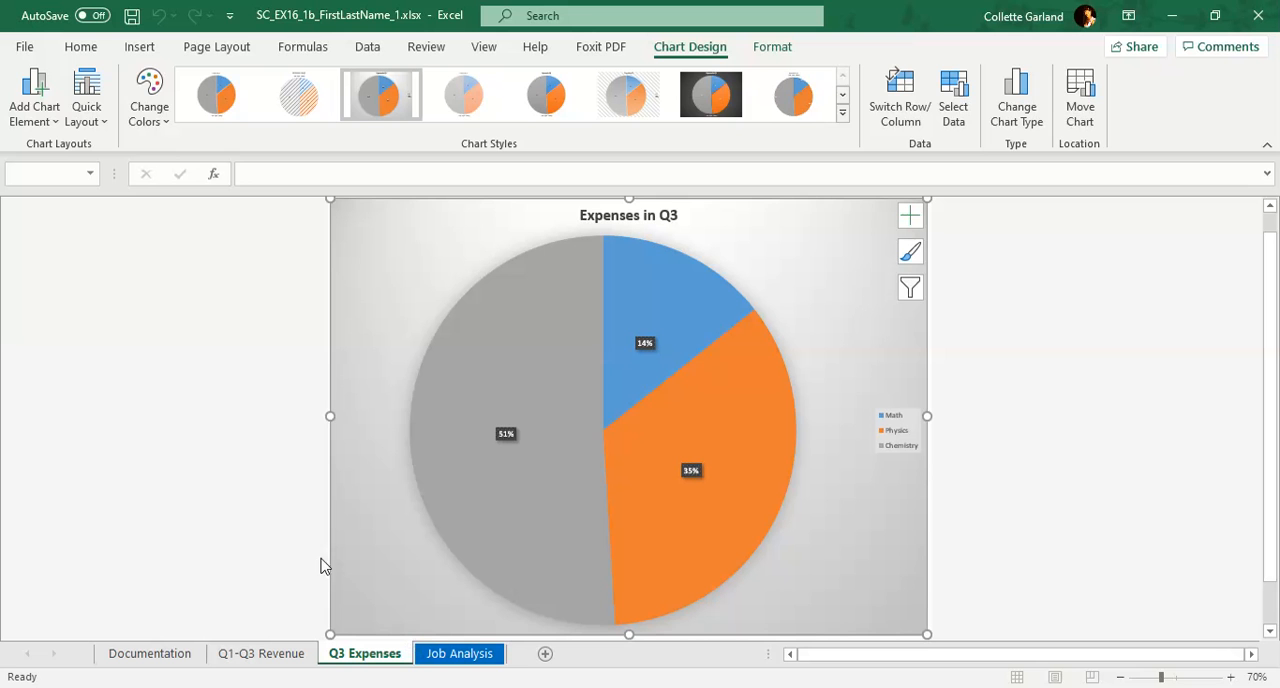
# Save a copy of the workbook in the Documents folder as SC_EX16_1b_FirstLastName_2.xlsx
pyautogui.click(28, 47)
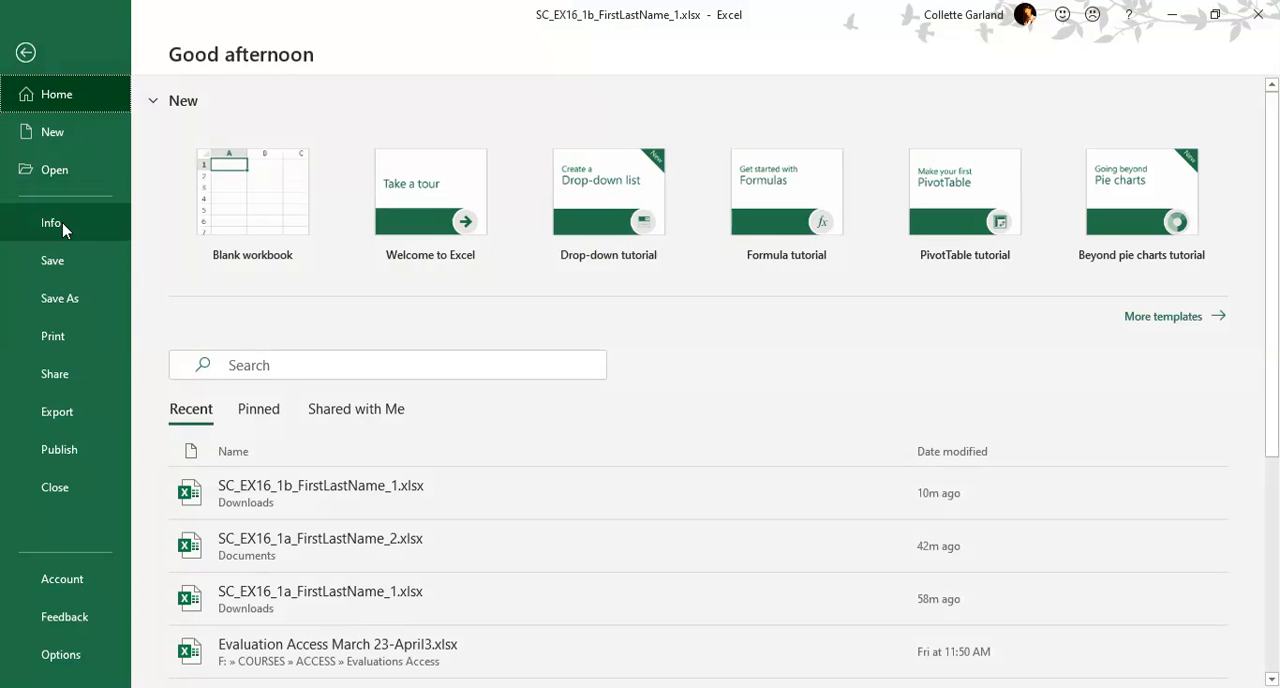
pyautogui.click(72, 306)
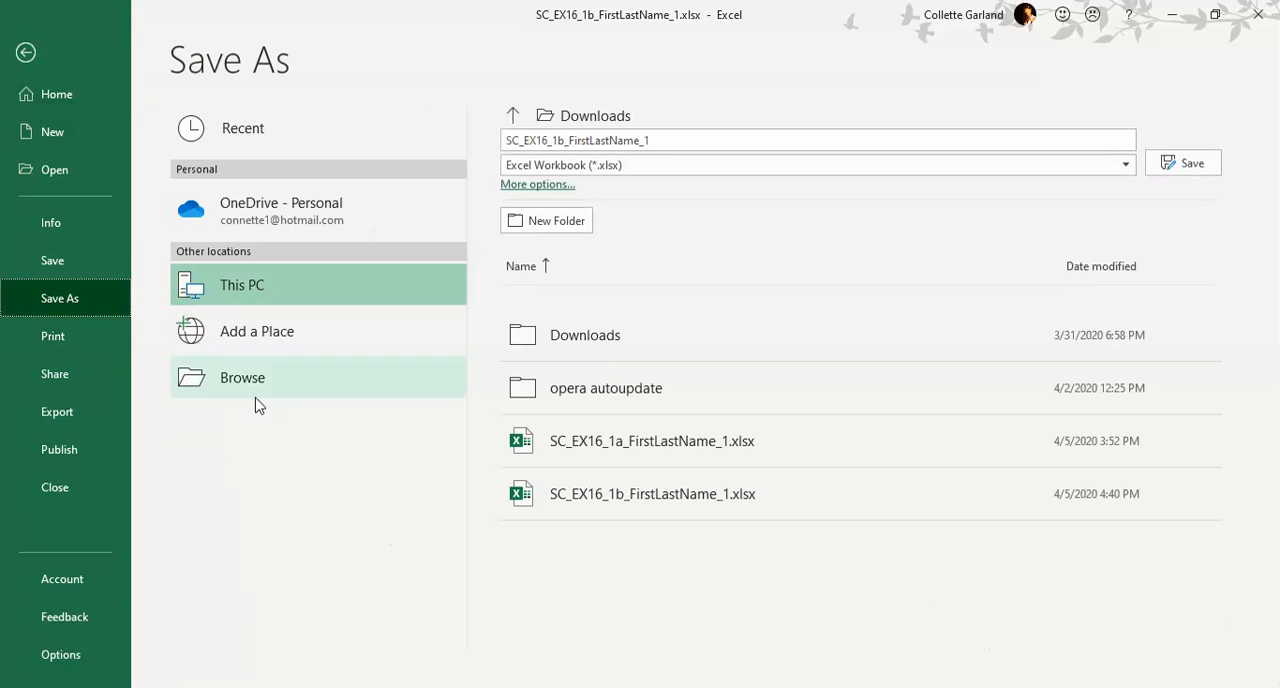
pyautogui.click(277, 395)
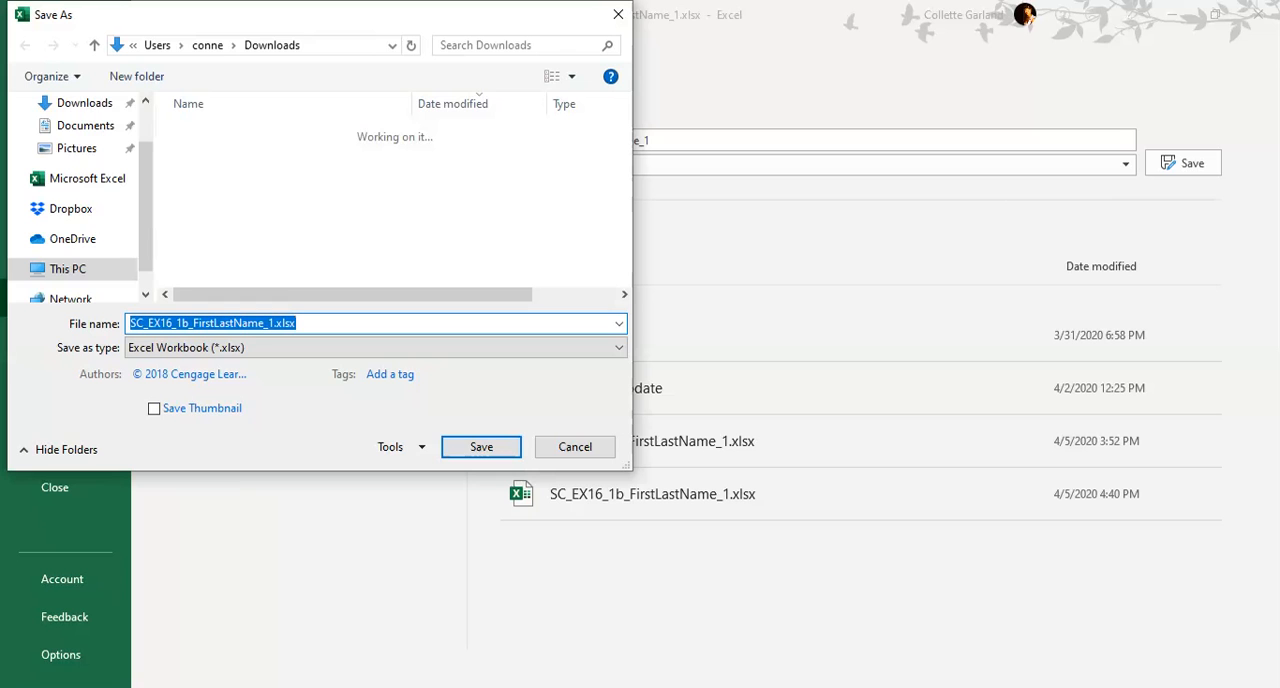
pyautogui.click(85, 178)
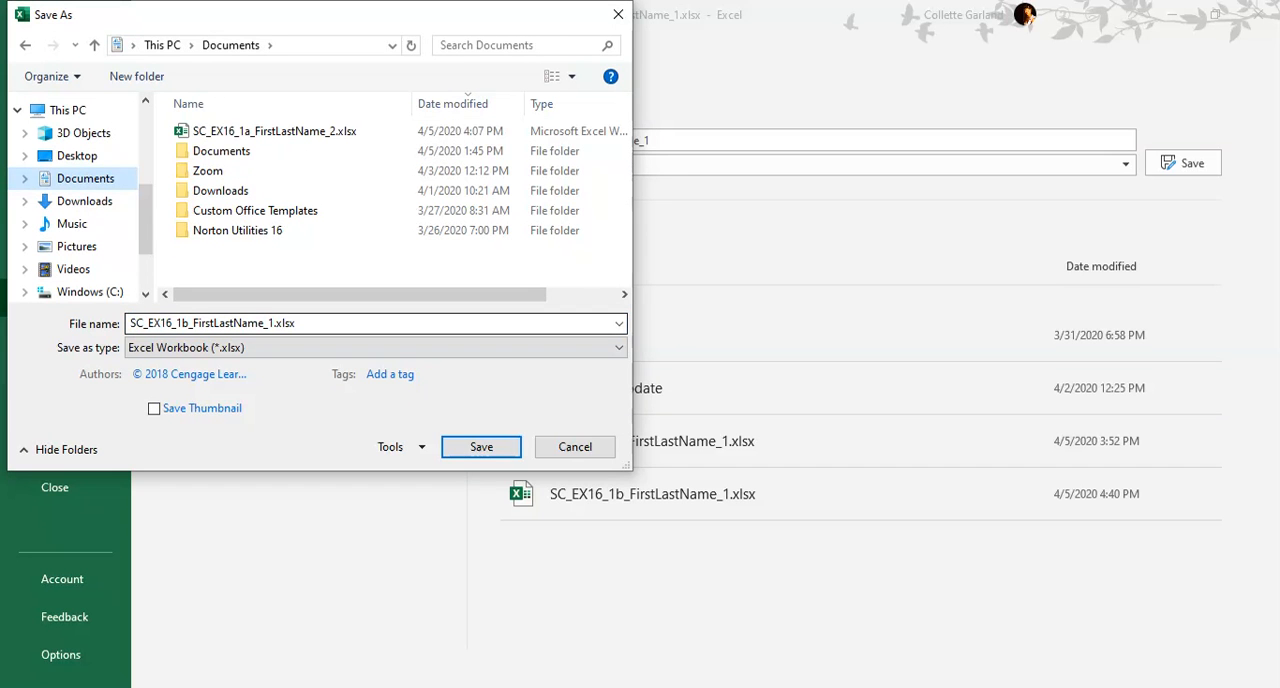
pyautogui.click(274, 323)
pyautogui.click(274, 323)
pyautogui.press('BackSpace')
pyautogui.write('2')
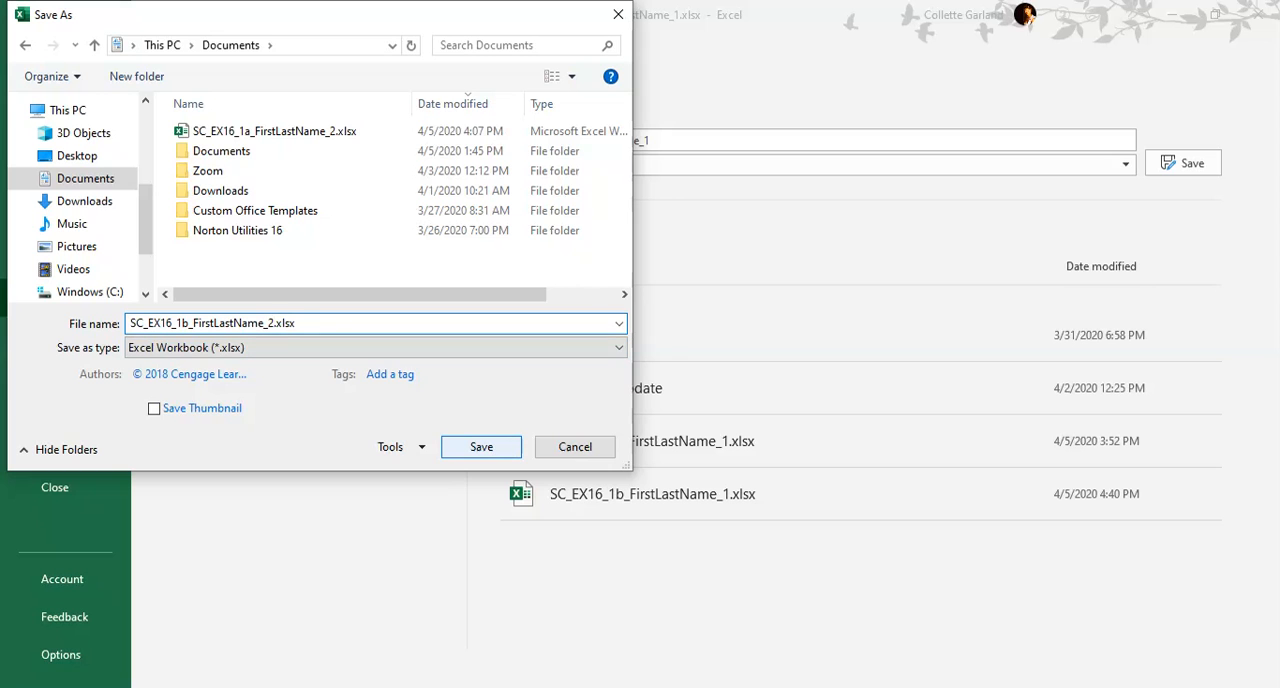
pyautogui.click(481, 447)
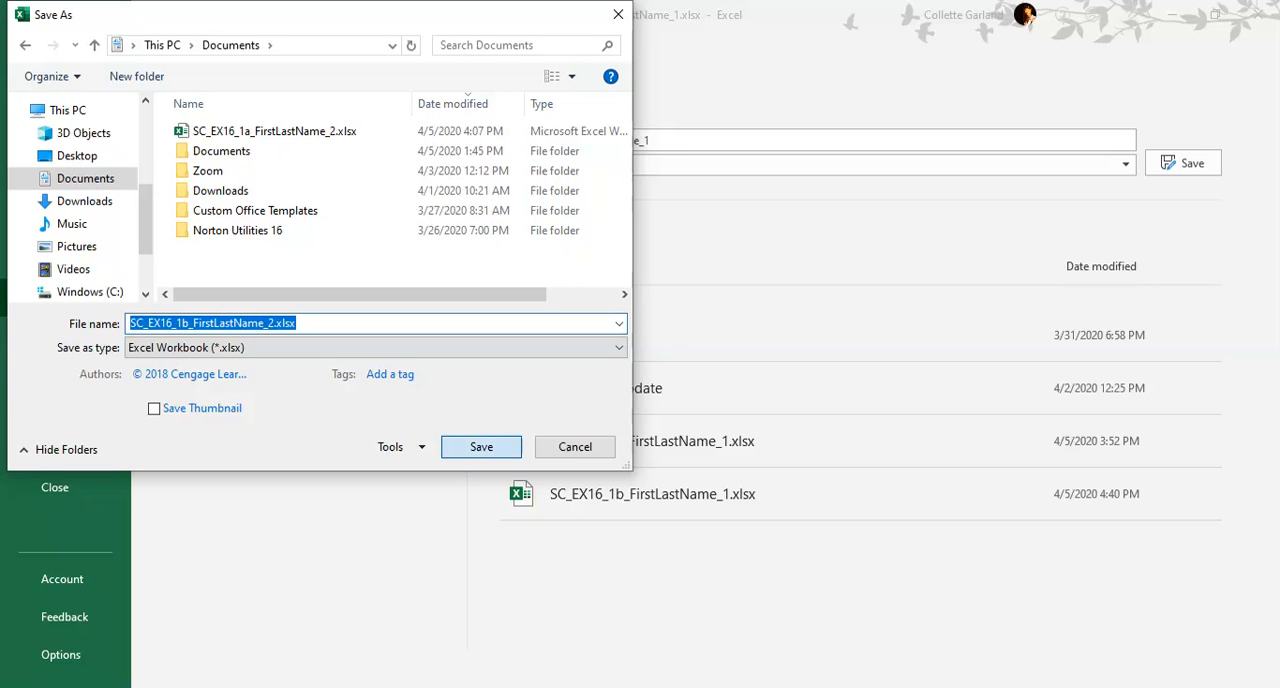
pyautogui.click(500, 455)
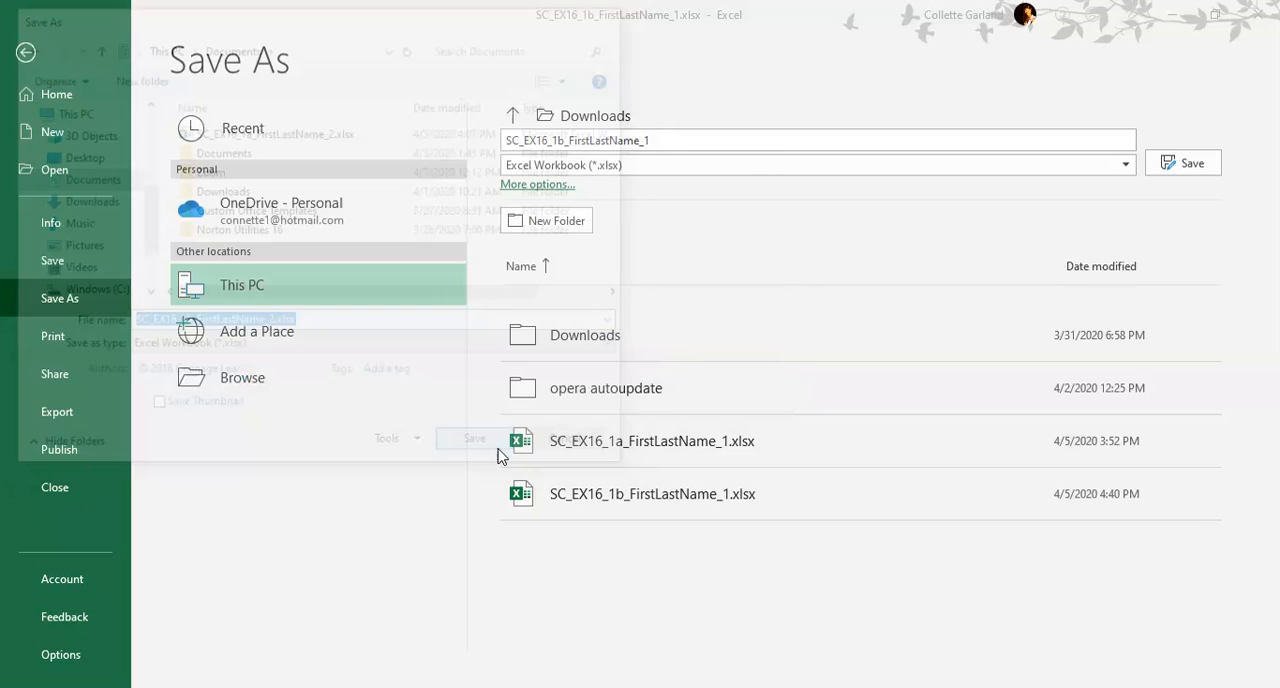